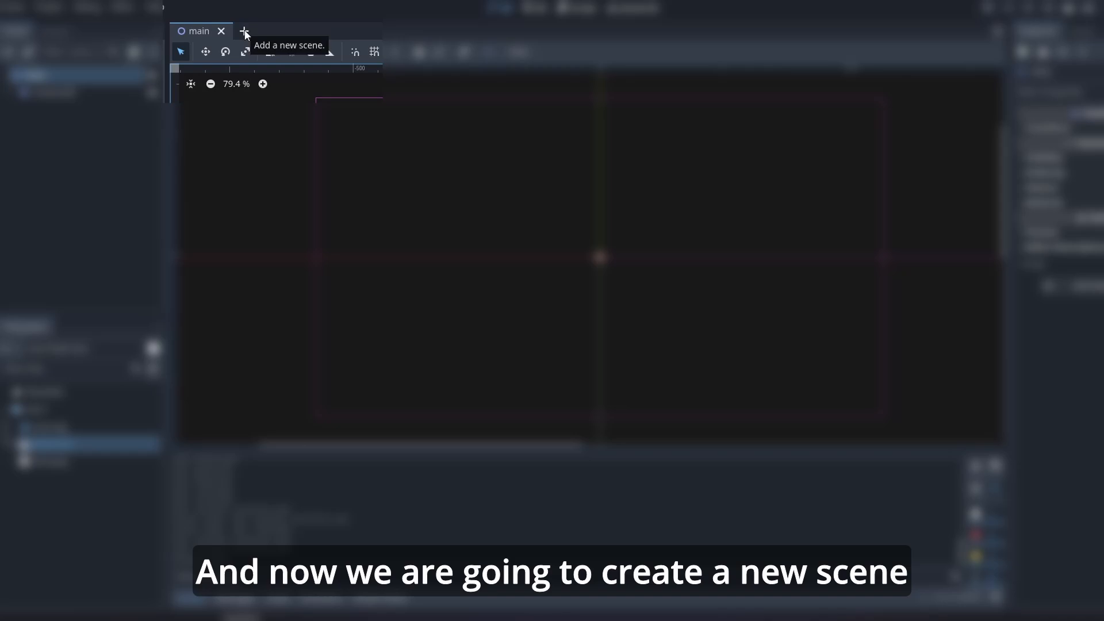
- Create a new scene with a GPUParticles2D node as its root
left_click(244, 31)
left_click(83, 156)
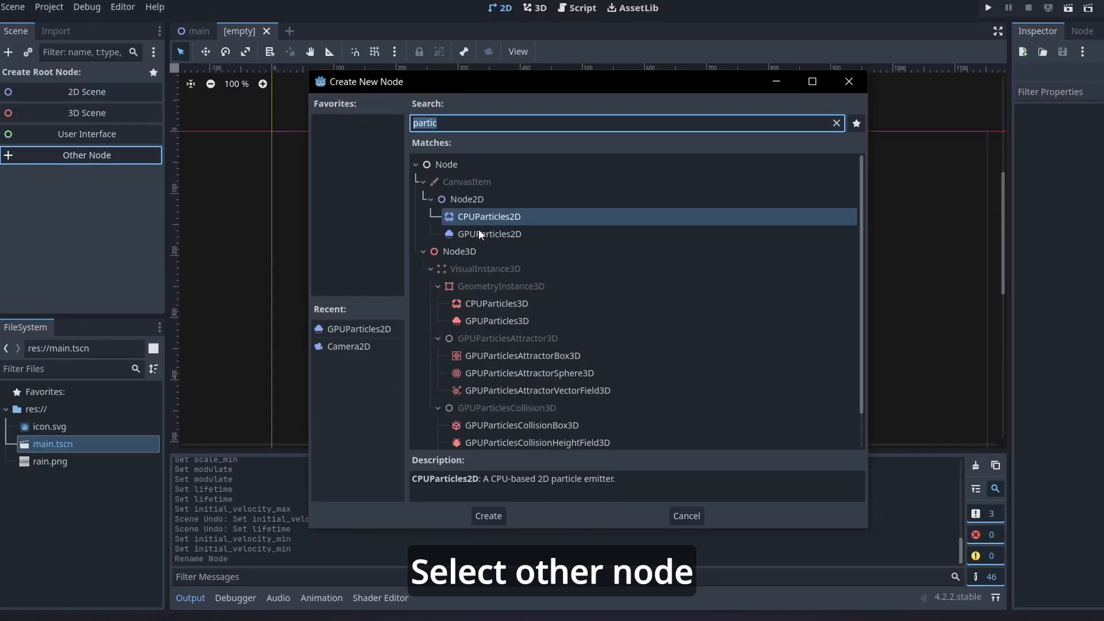
left_click(481, 235)
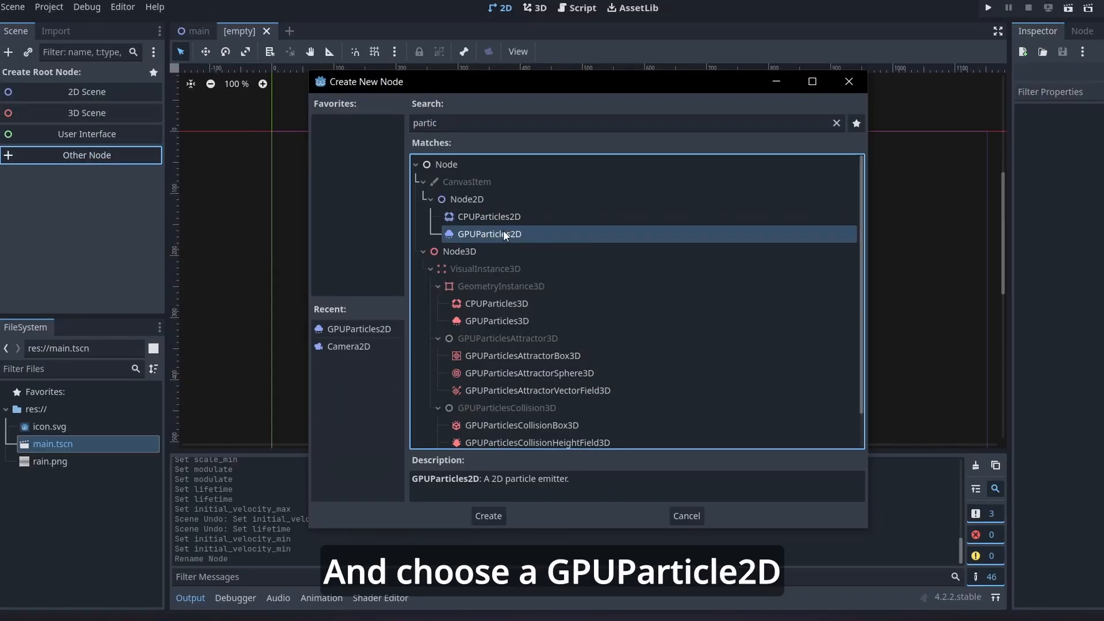
double_click(503, 233)
- Set the emitter's particle amount to 1000 and load the rain image as its texture
left_click(609, 150)
type("100")
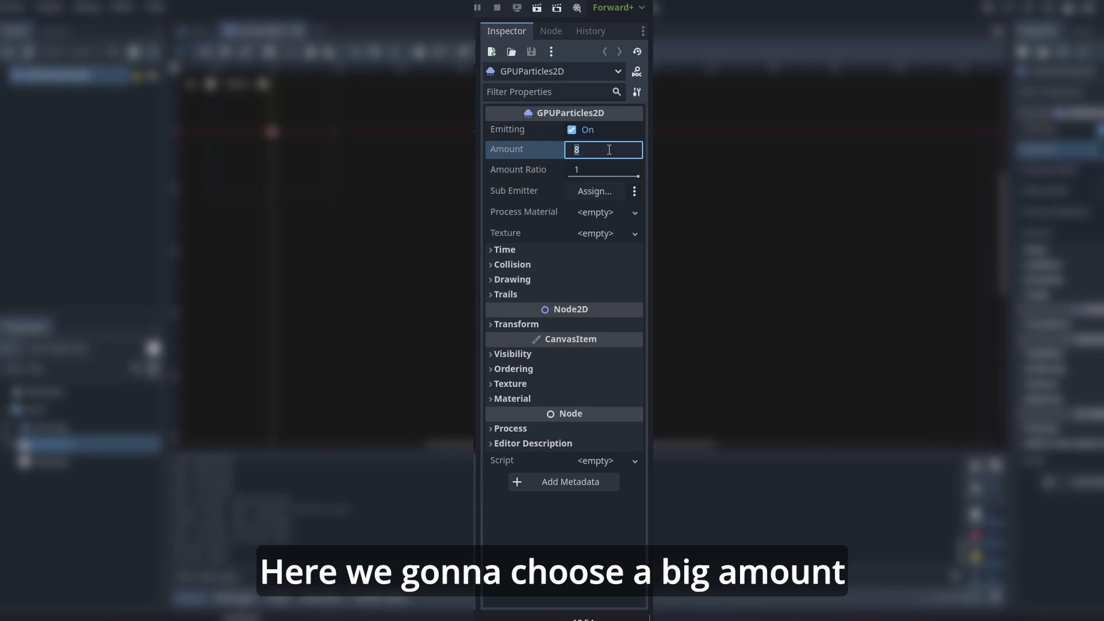
type("00")
left_click(615, 235)
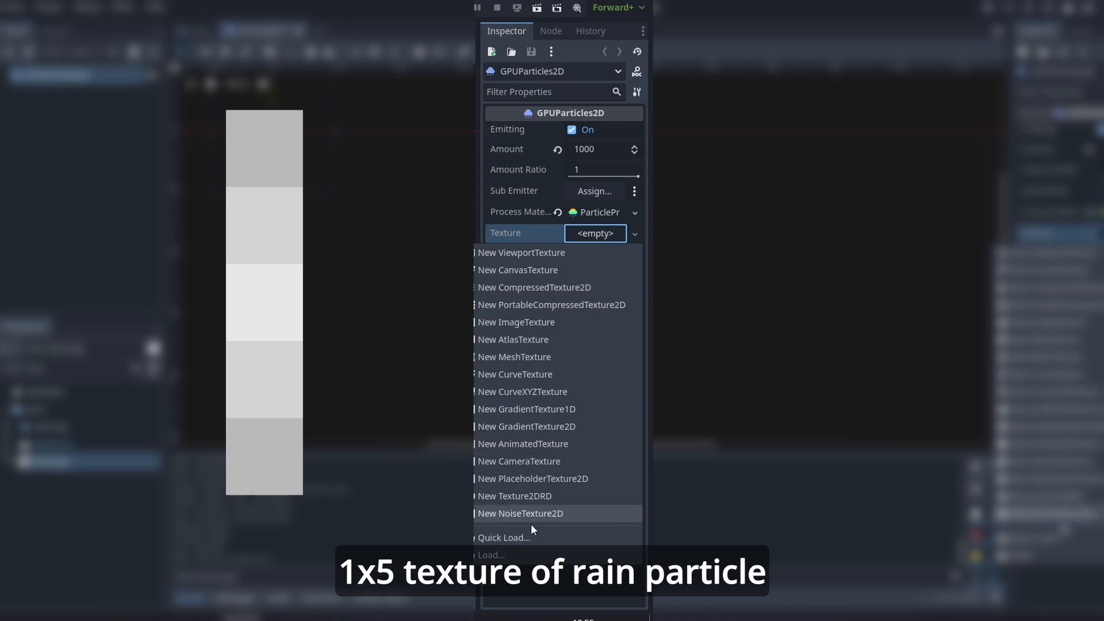
left_click(518, 538)
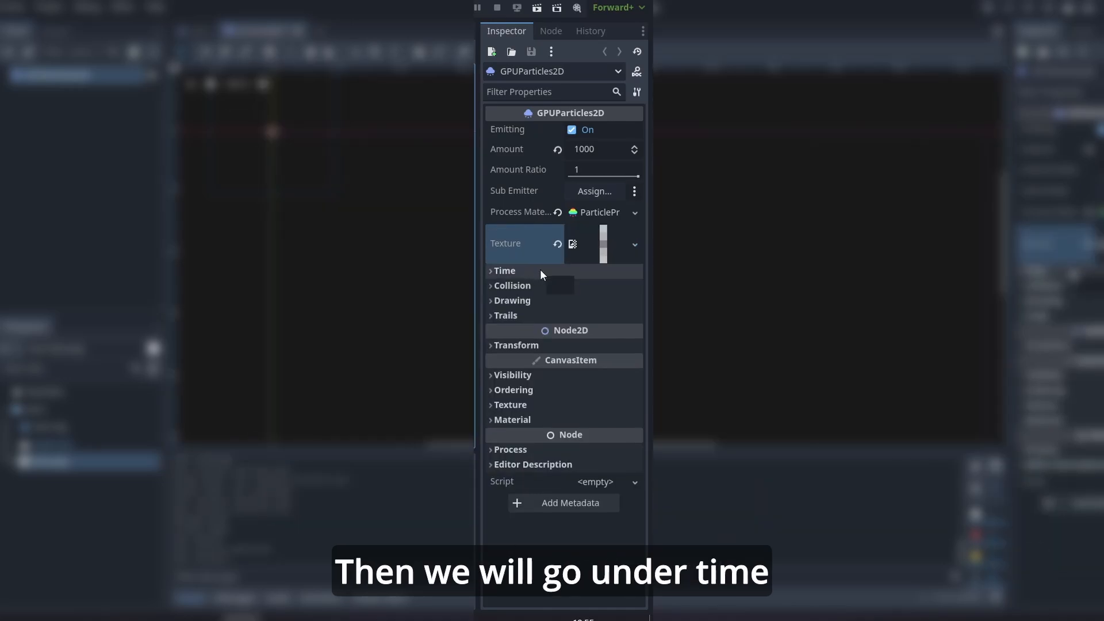
- Set the particles' lifetime to 3 s and their preprocess time to 3 s
left_click(541, 271)
left_click(588, 286)
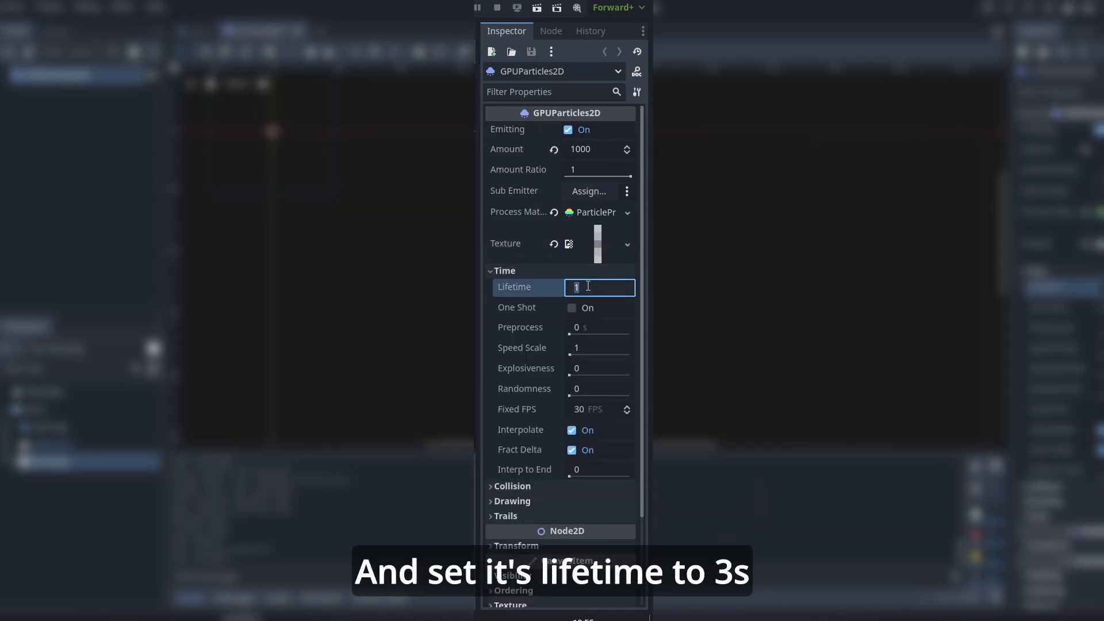
type("3")
key("Return")
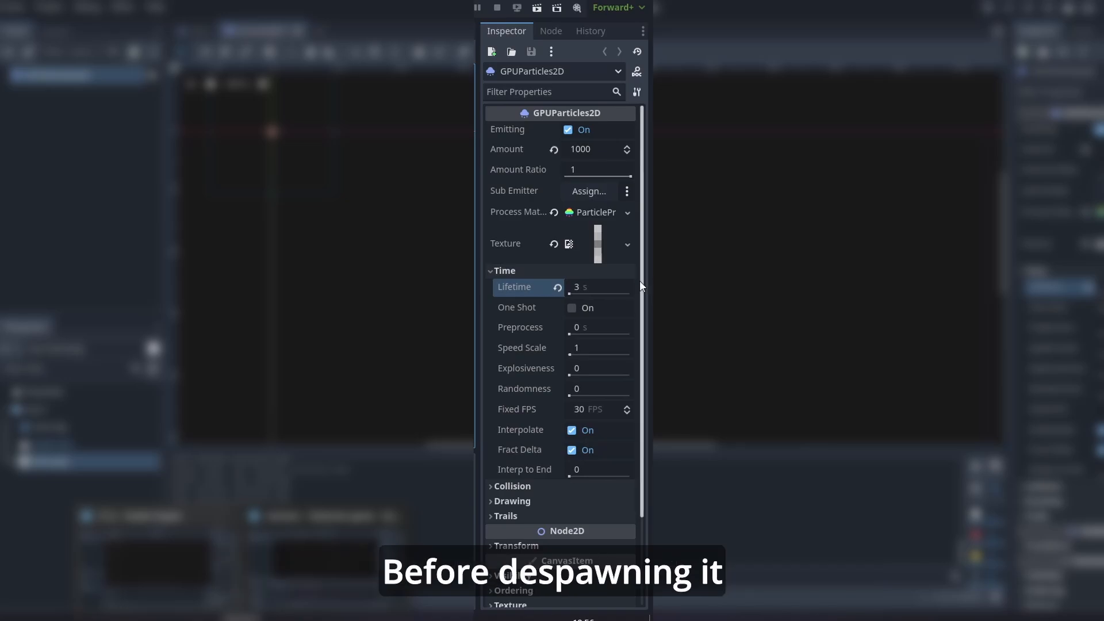
left_click(600, 327)
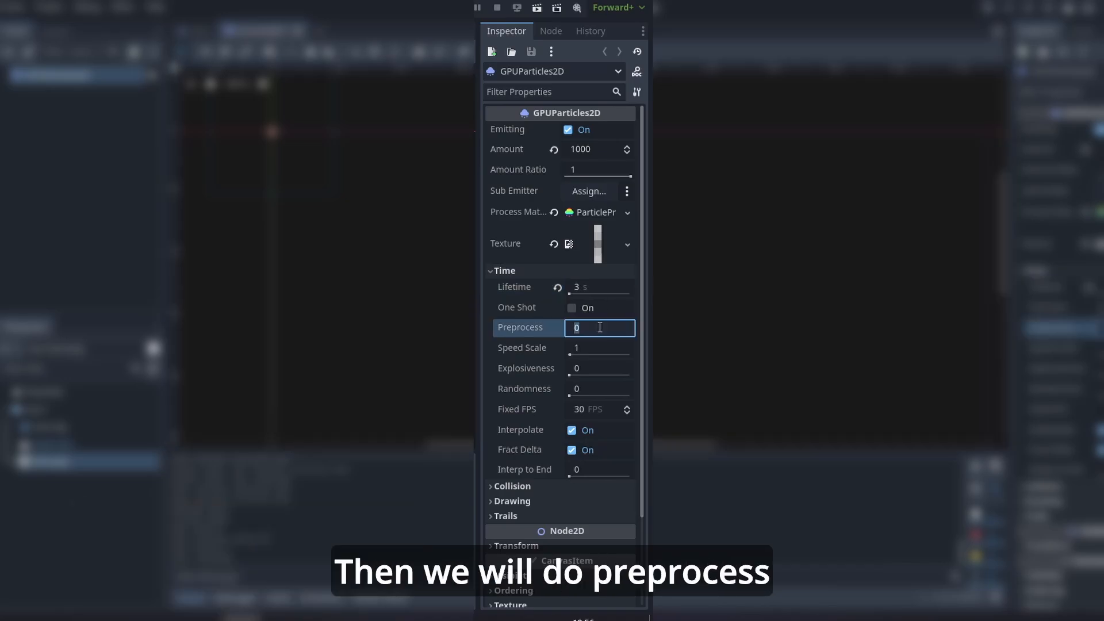
type("3")
key("Return")
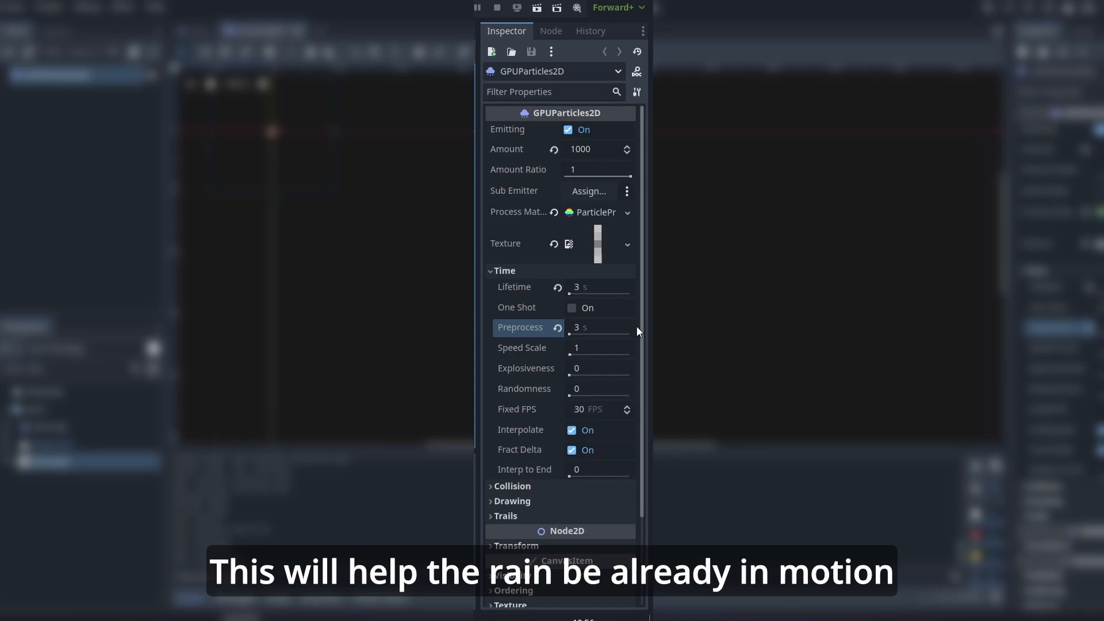
- Set the emitter's speed scale to 2 and its fixed FPS to 60
left_click(613, 345)
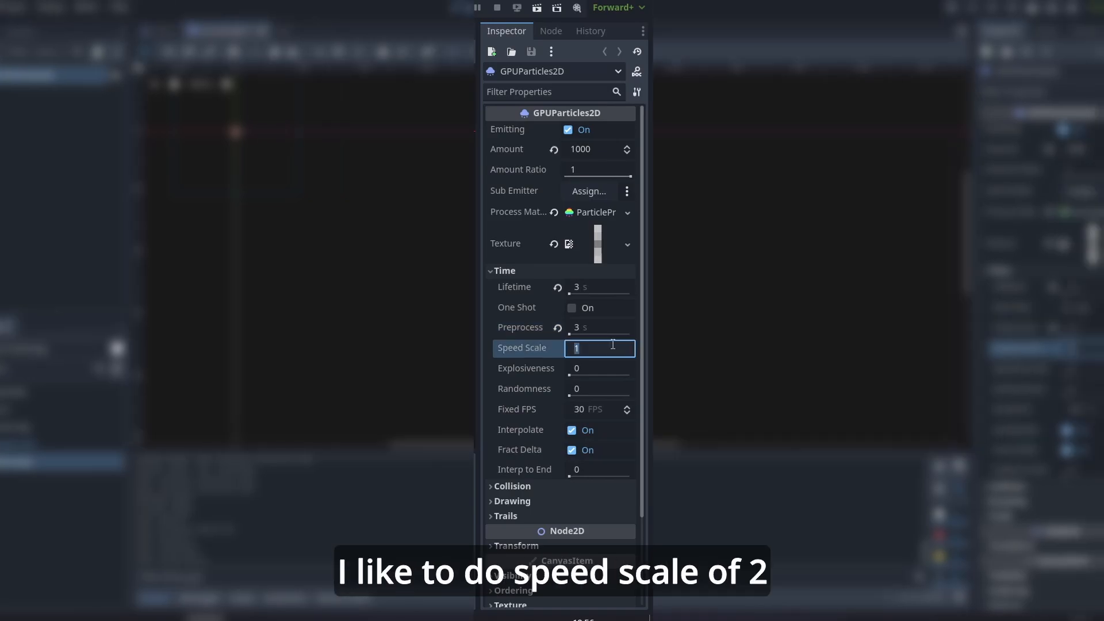
type("2")
left_click(610, 410)
type("60")
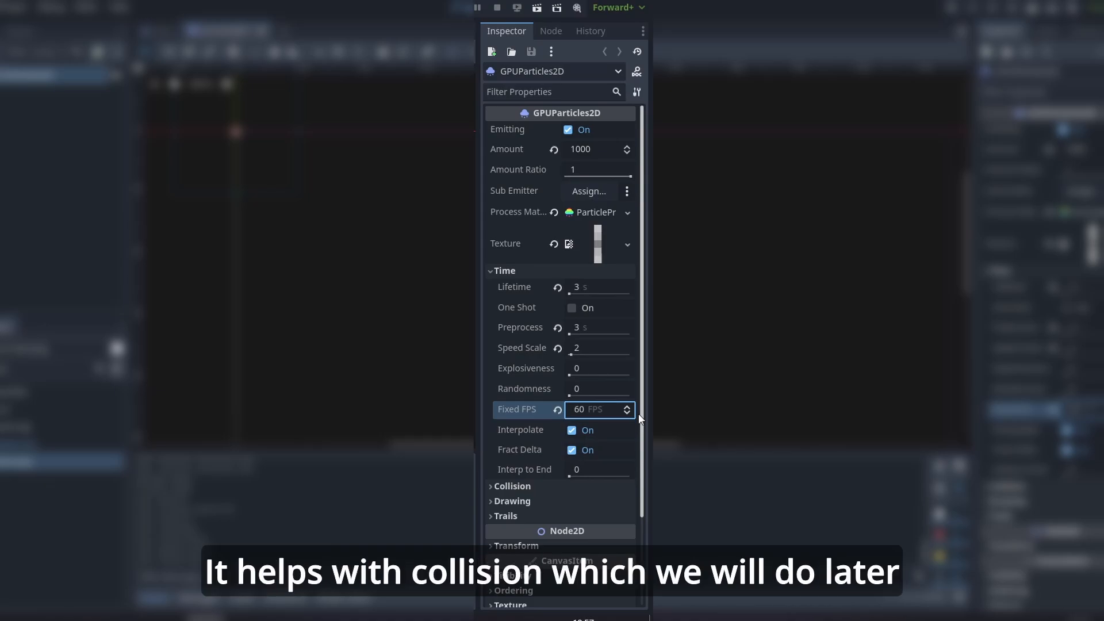
left_click(505, 270)
- Set the visibility rect to x -250, y -100, w 500, h 500 px and enable local coordinates for drawing
left_click(515, 297)
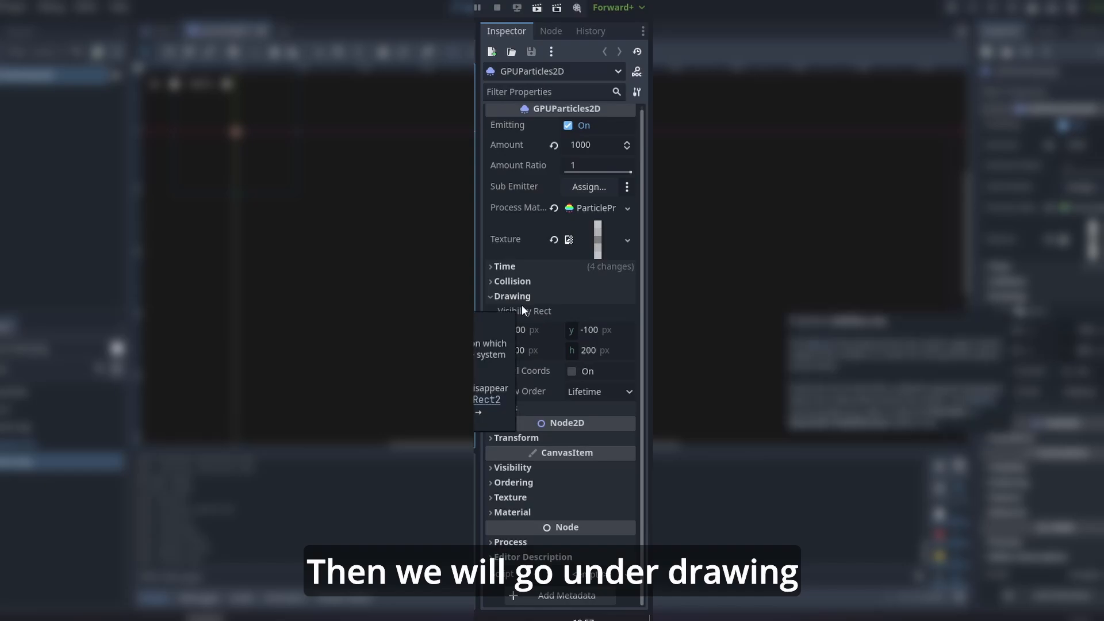
left_click(536, 349)
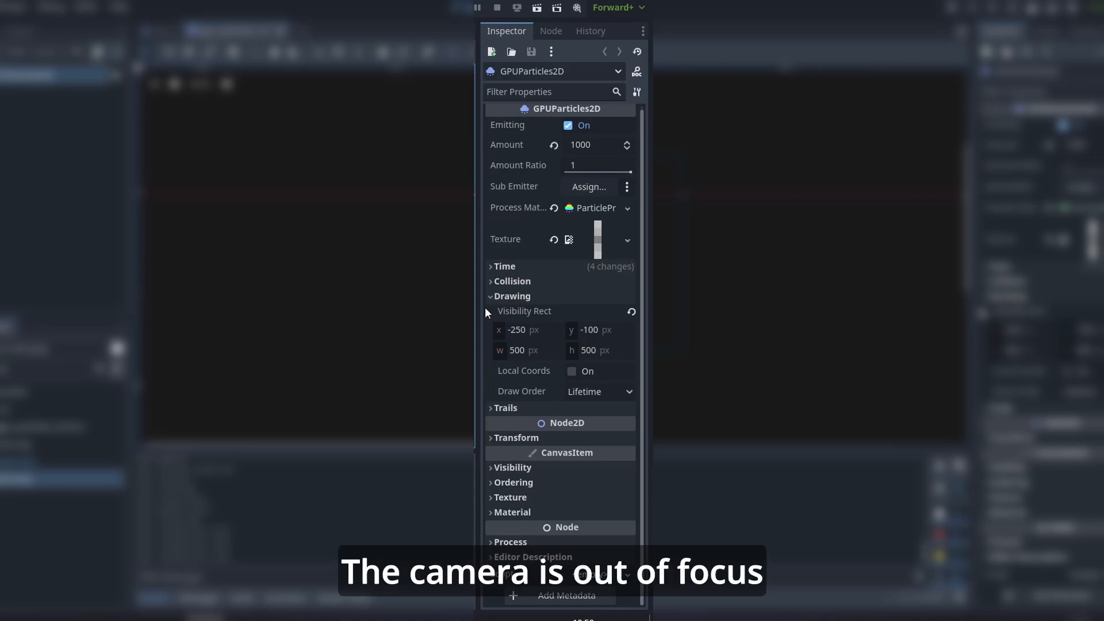
left_click(571, 372)
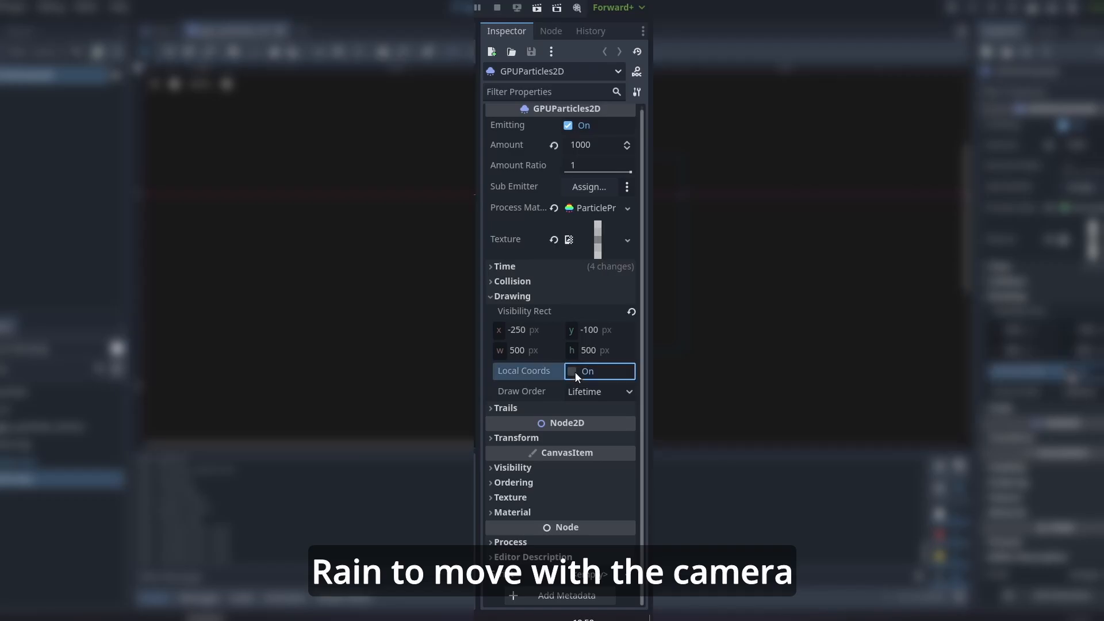
left_click(511, 296)
- In the process material's spawn position, set the emission shape scale's x to 150 and the emission shape to Box
left_click(598, 208)
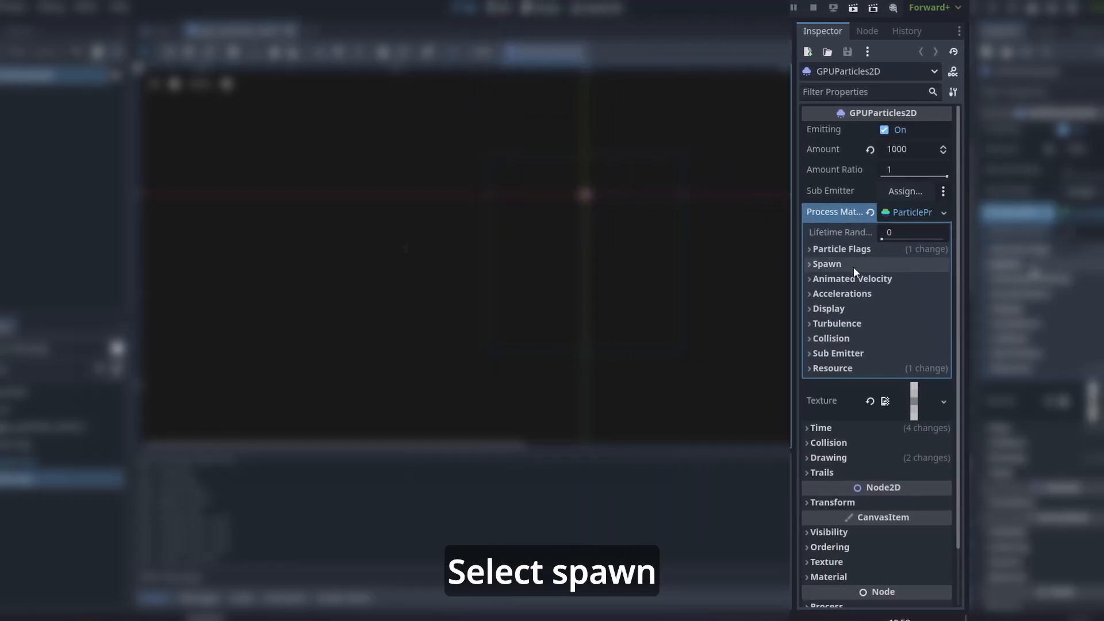
left_click(853, 265)
left_click(861, 278)
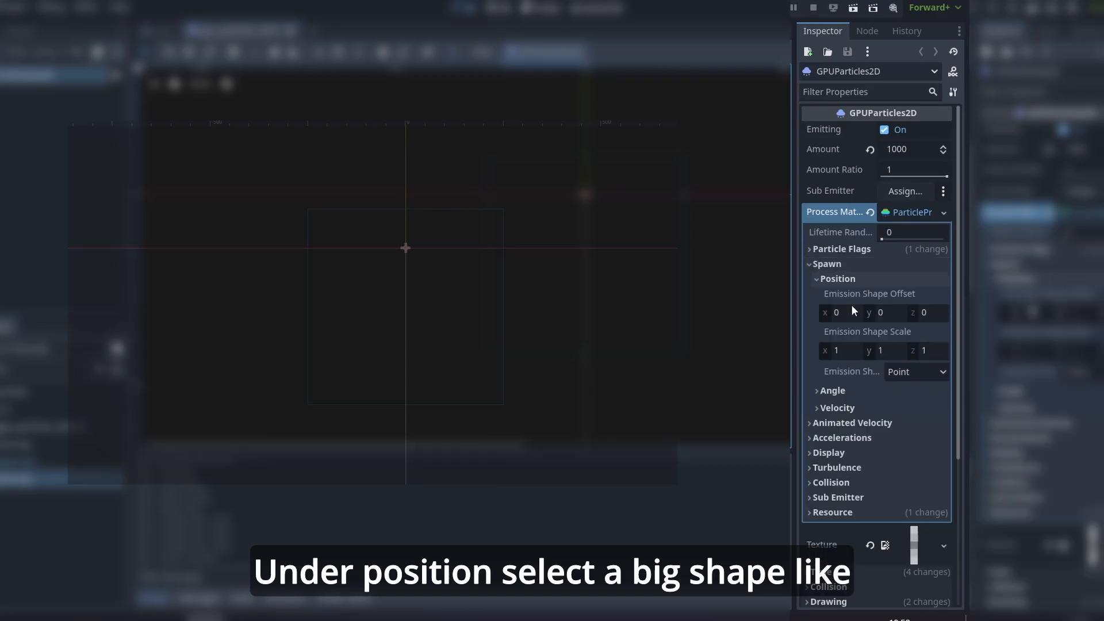
left_click(854, 352)
type("150")
key("Return")
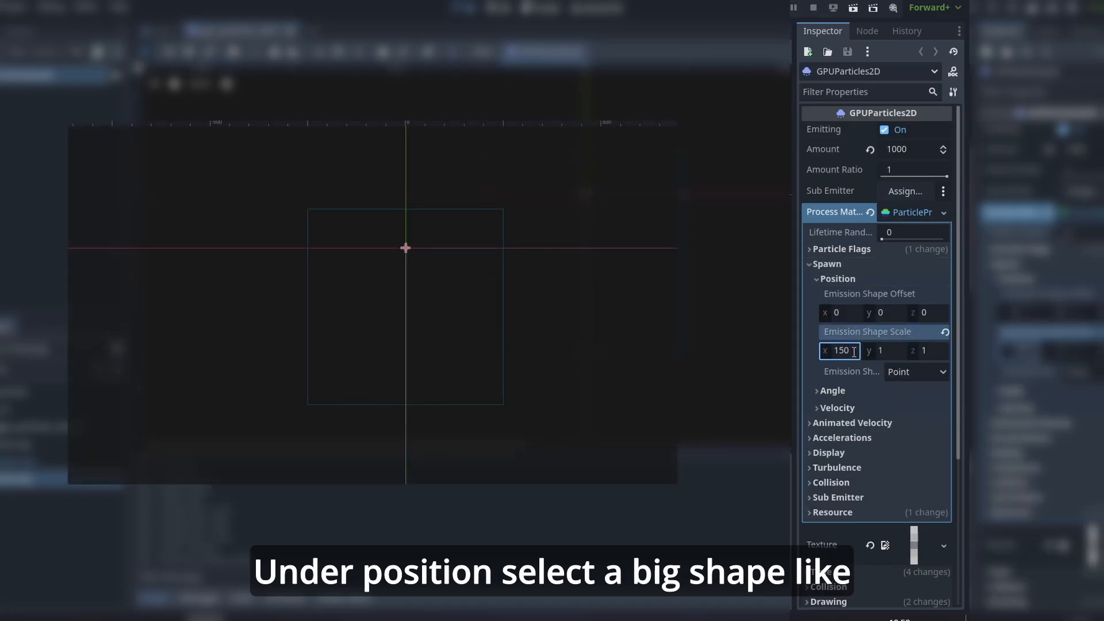
left_click(914, 372)
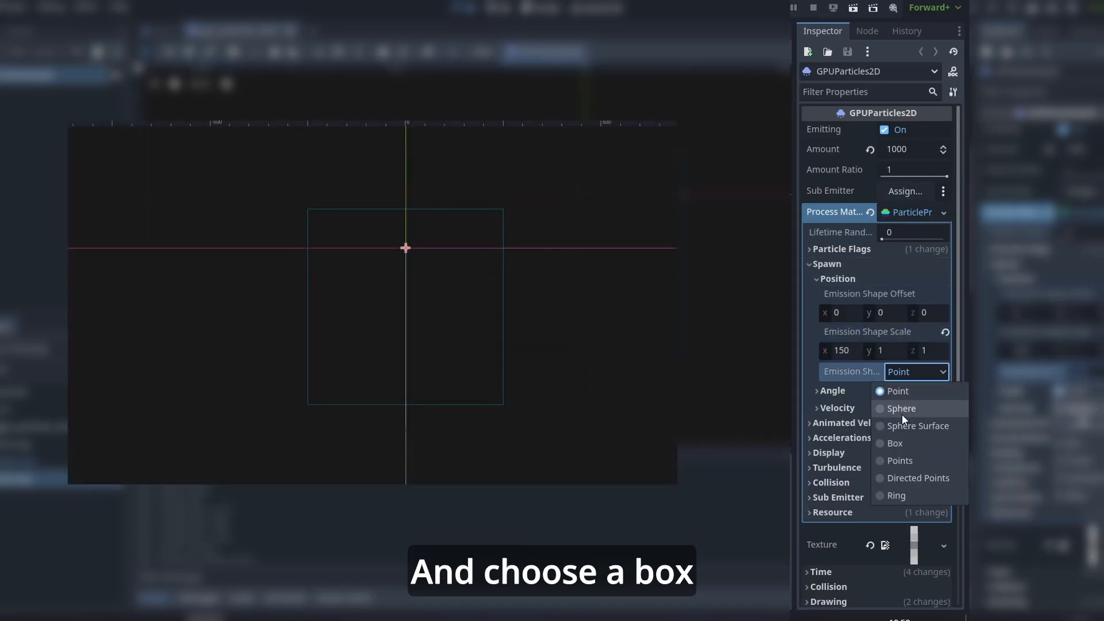
left_click(914, 444)
left_click(838, 278)
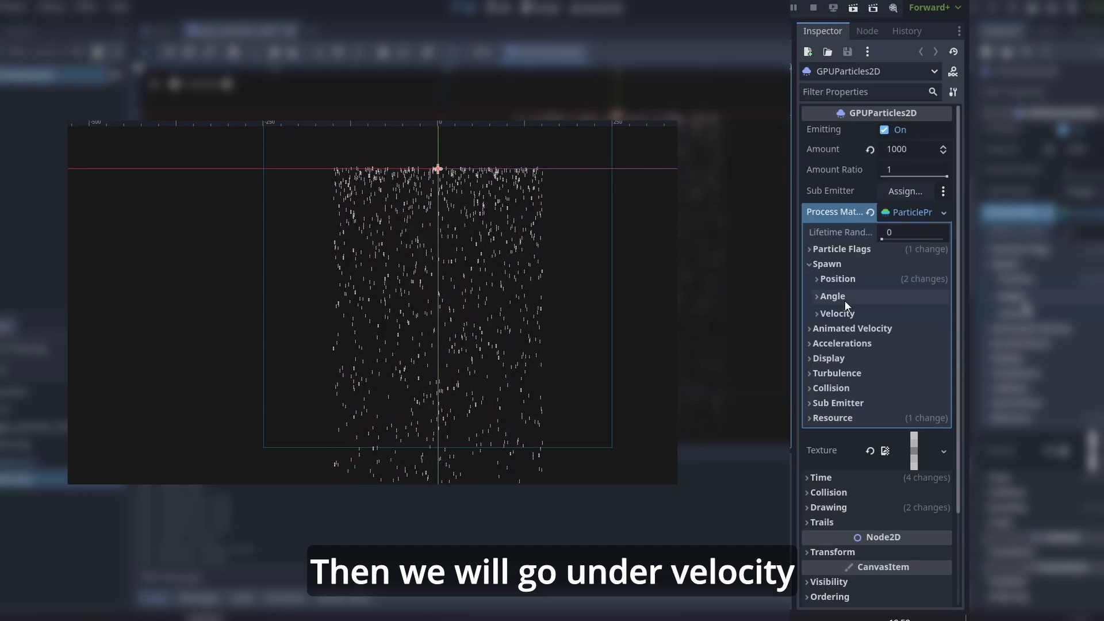
- Set the spawn velocity direction to x 0.1 and y 1
left_click(848, 314)
left_click(886, 406)
type("1")
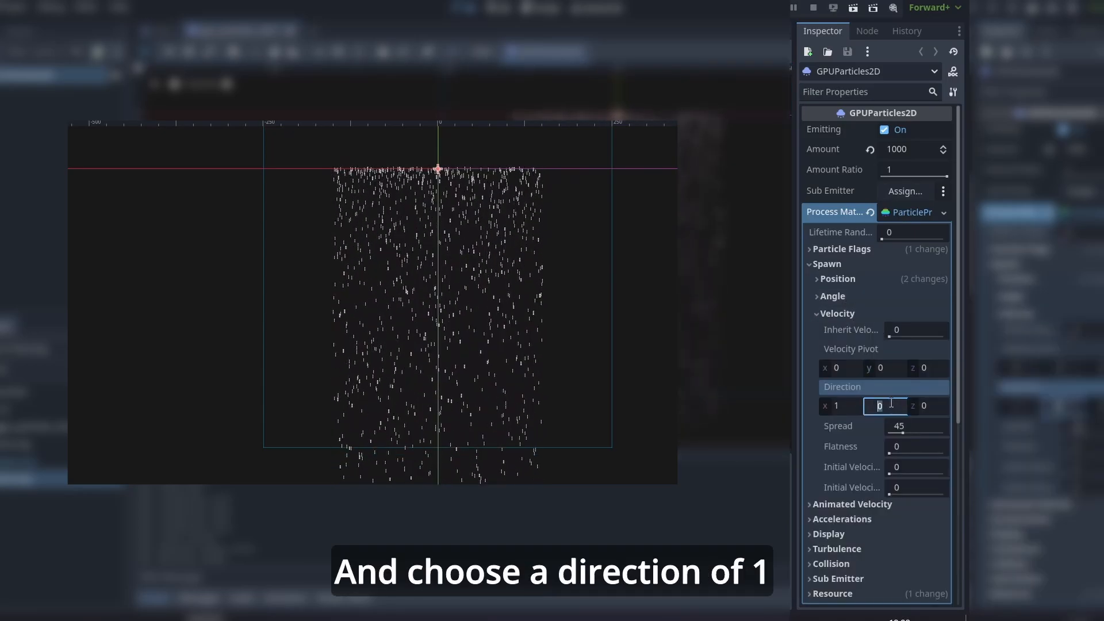
left_click(842, 404)
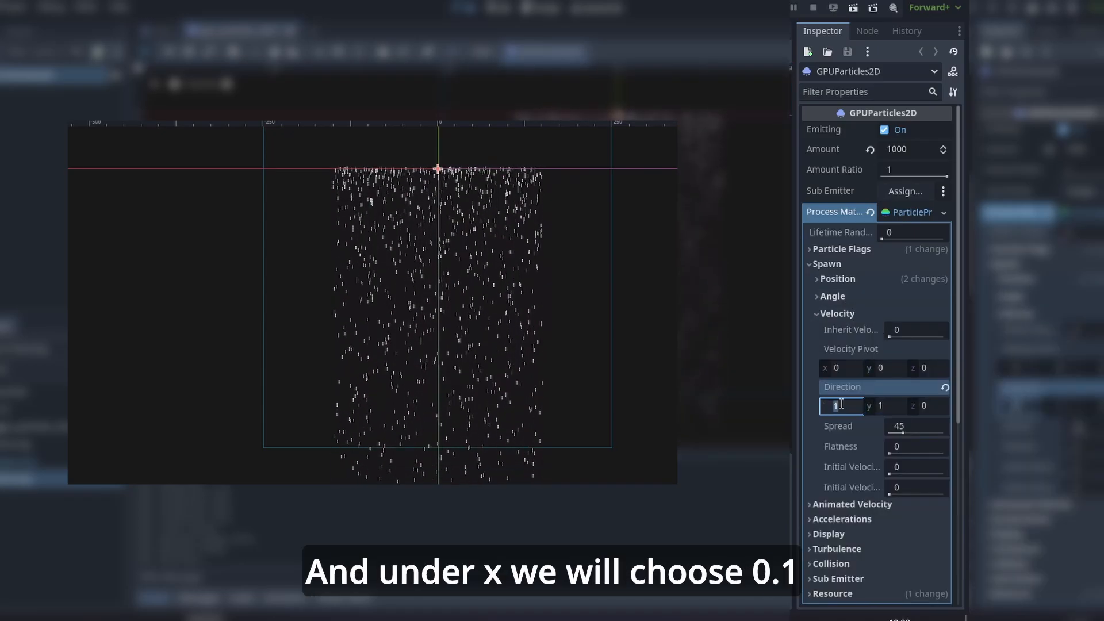
type("0.1")
- Set the spawn velocity spread to 0 and the minimum and maximum initial velocity to 100
left_click(911, 425)
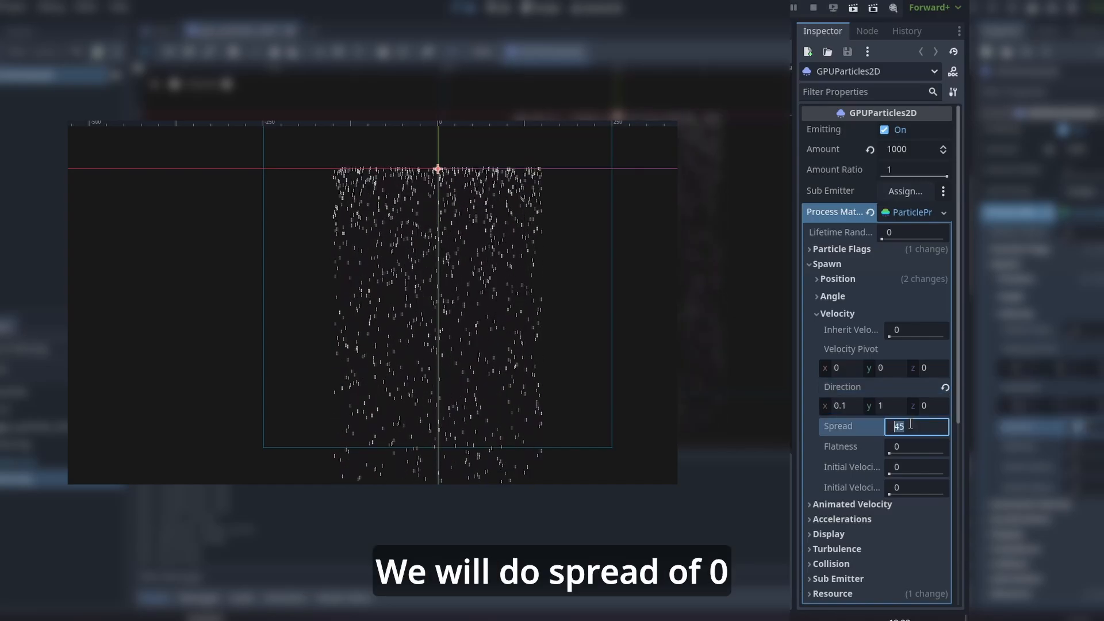
type("0")
left_click(925, 466)
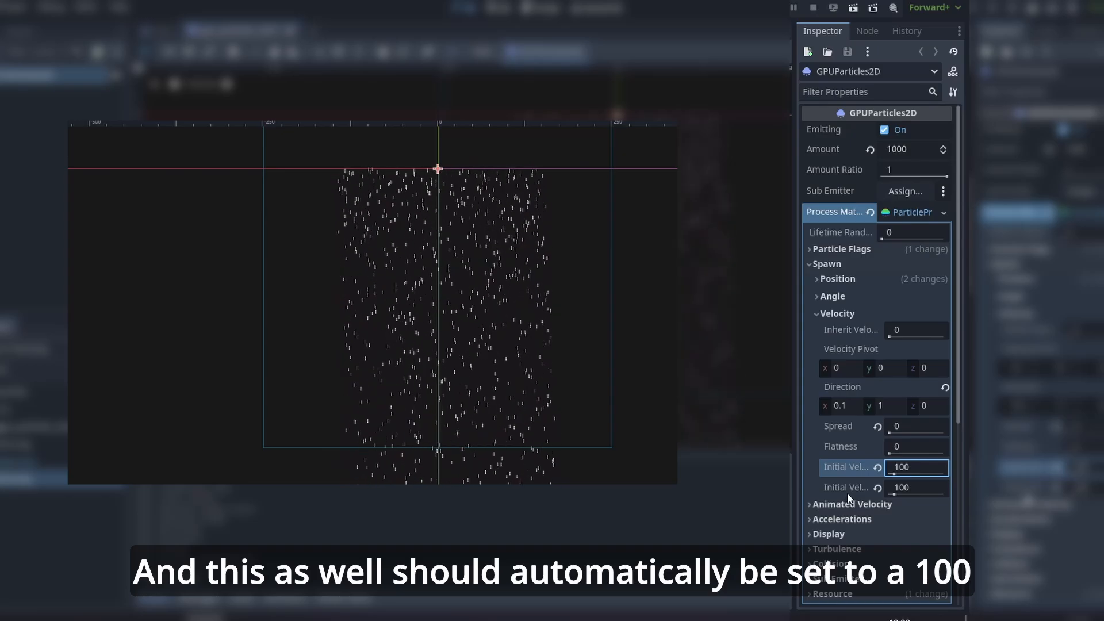
left_click(827, 264)
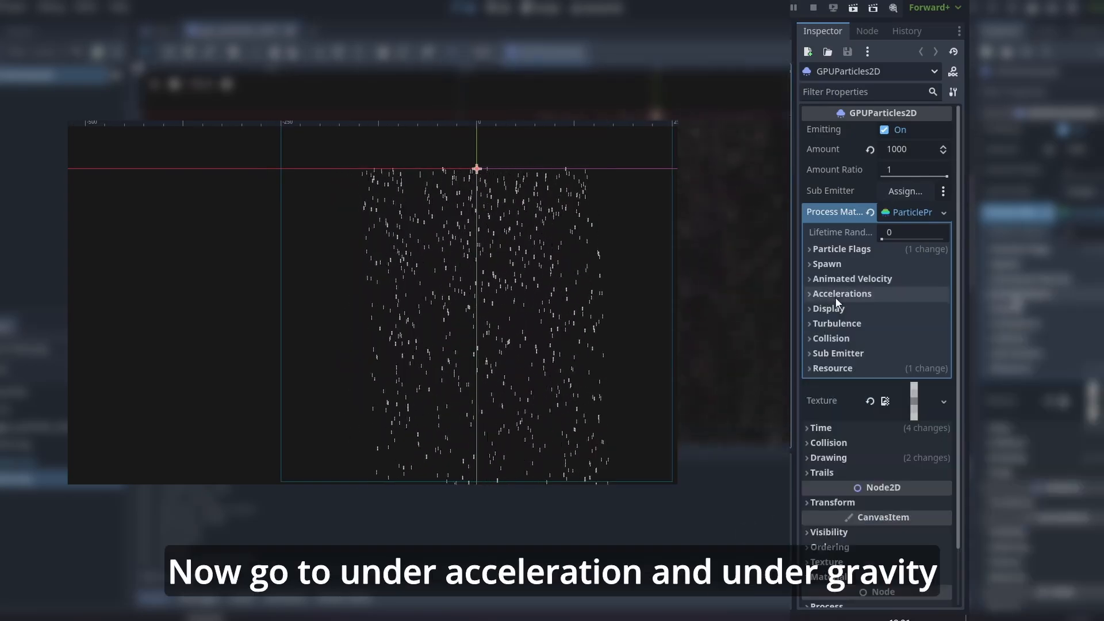
- Set the y gravity in the process material's accelerations to 0
left_click(875, 295)
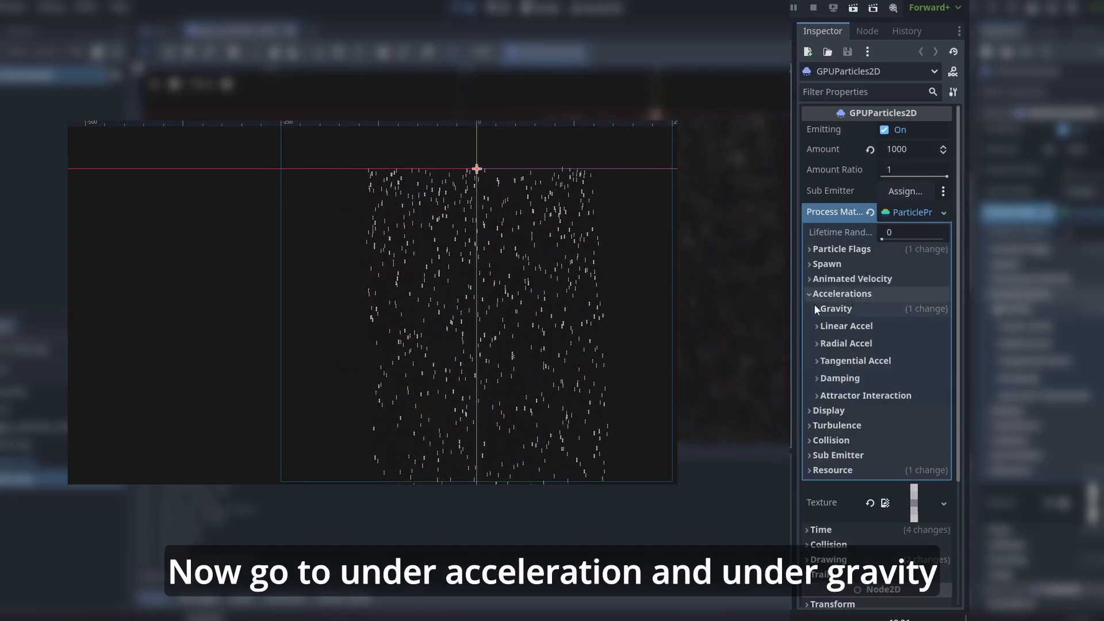
left_click(836, 309)
left_click(901, 343)
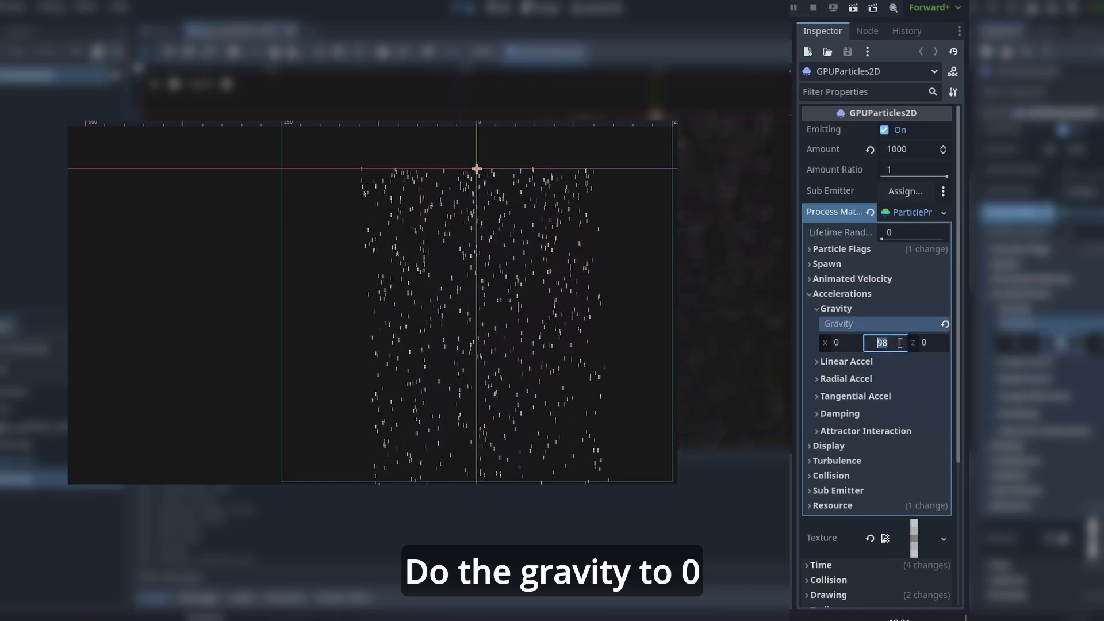
type("0")
left_click(837, 294)
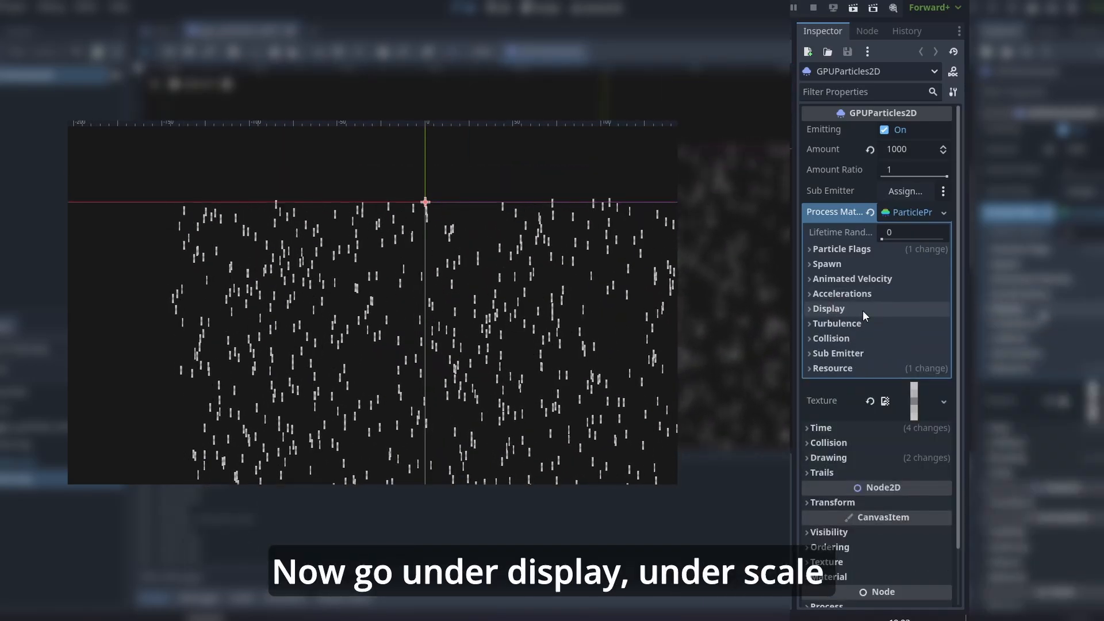
- Set the particles' display scale to a minimum of 0.1 and a maximum of 0.5
left_click(837, 309)
left_click(841, 323)
left_click(917, 341)
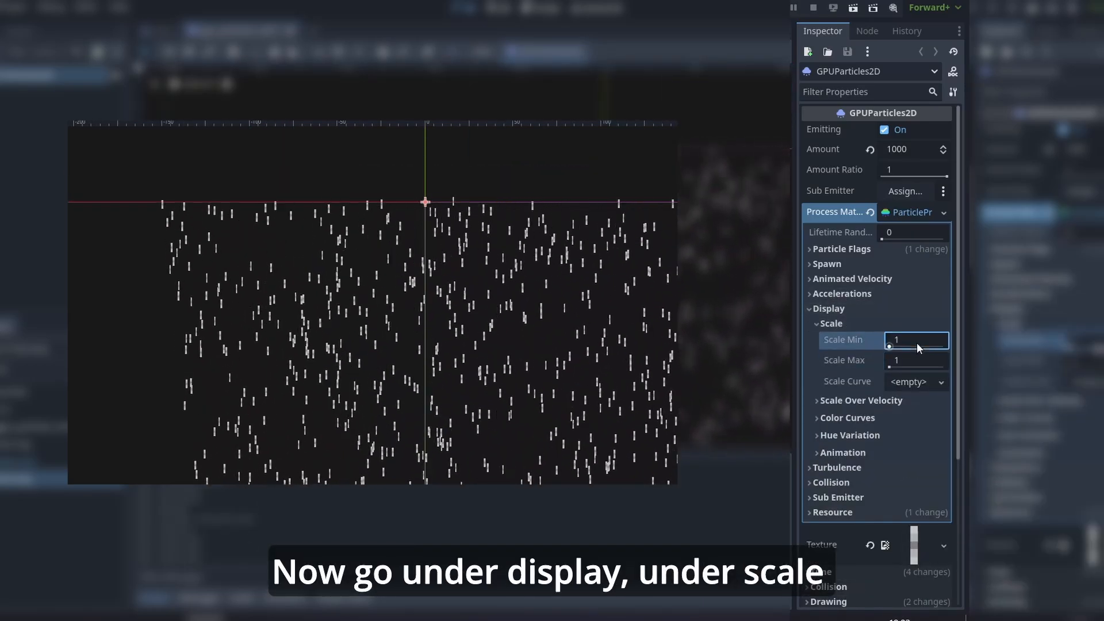
type("0.1")
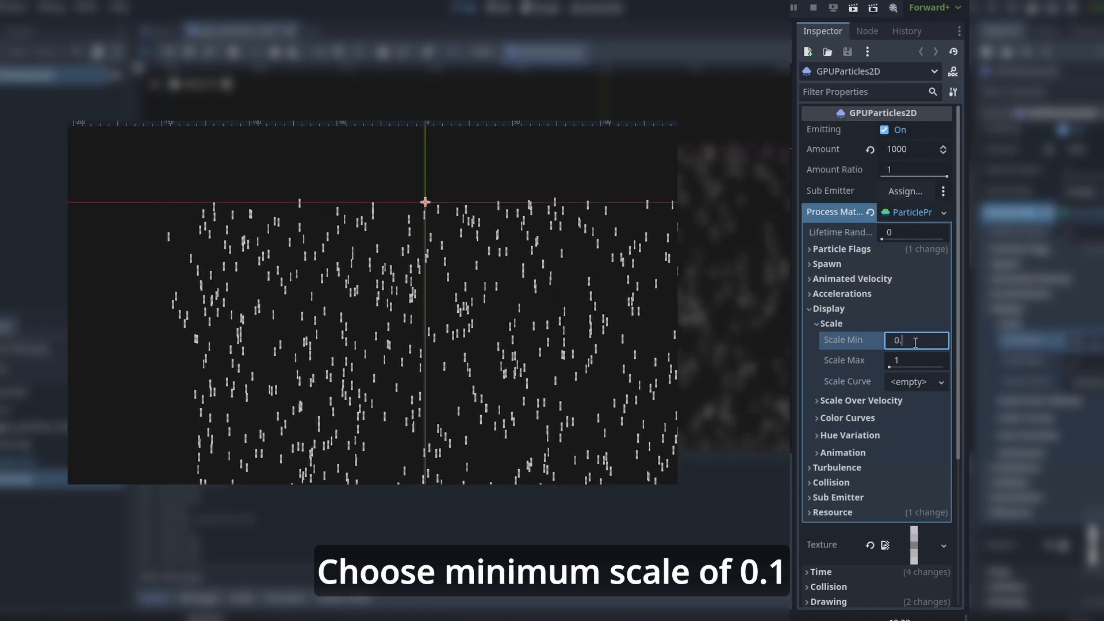
left_click(900, 355)
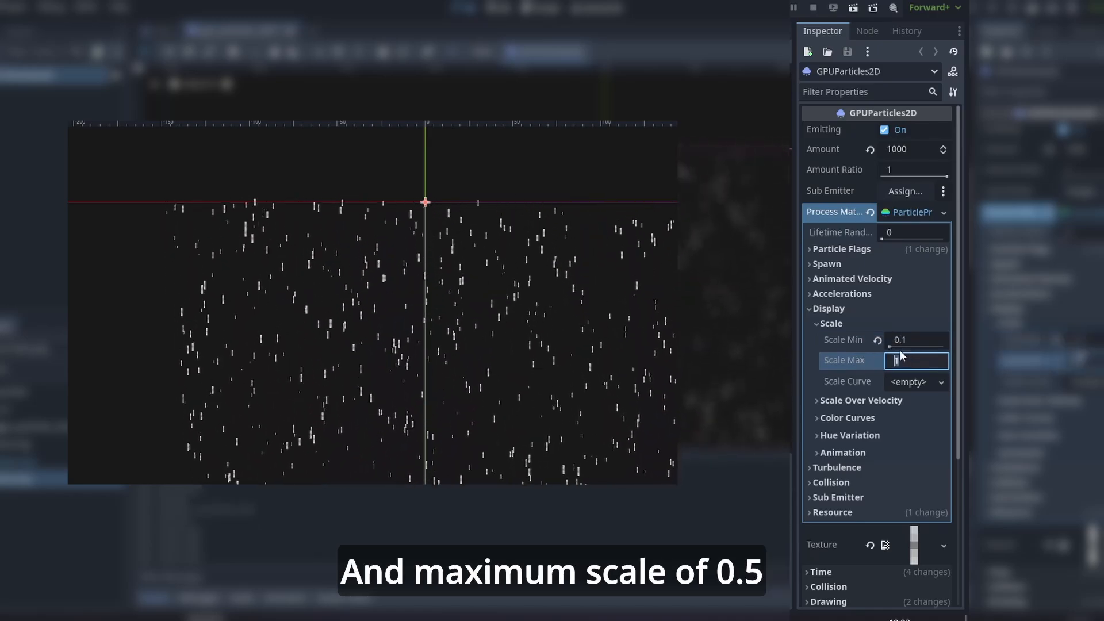
type("0.5")
key("Return")
left_click(831, 323)
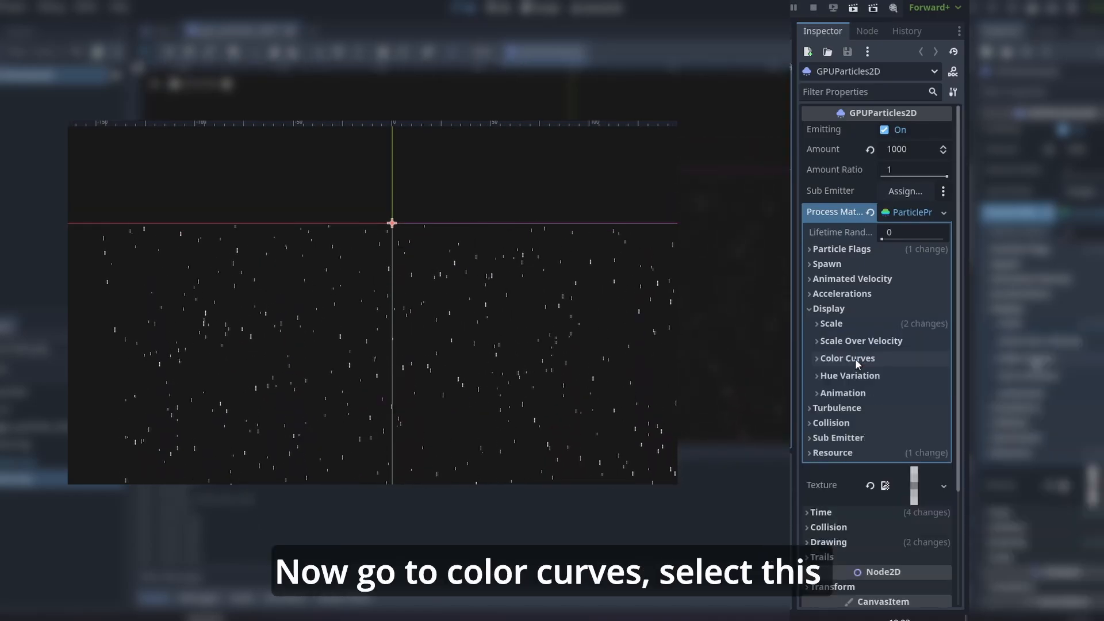
- Make the particles' white display color slightly transparent, with an alpha of about 191
left_click(855, 358)
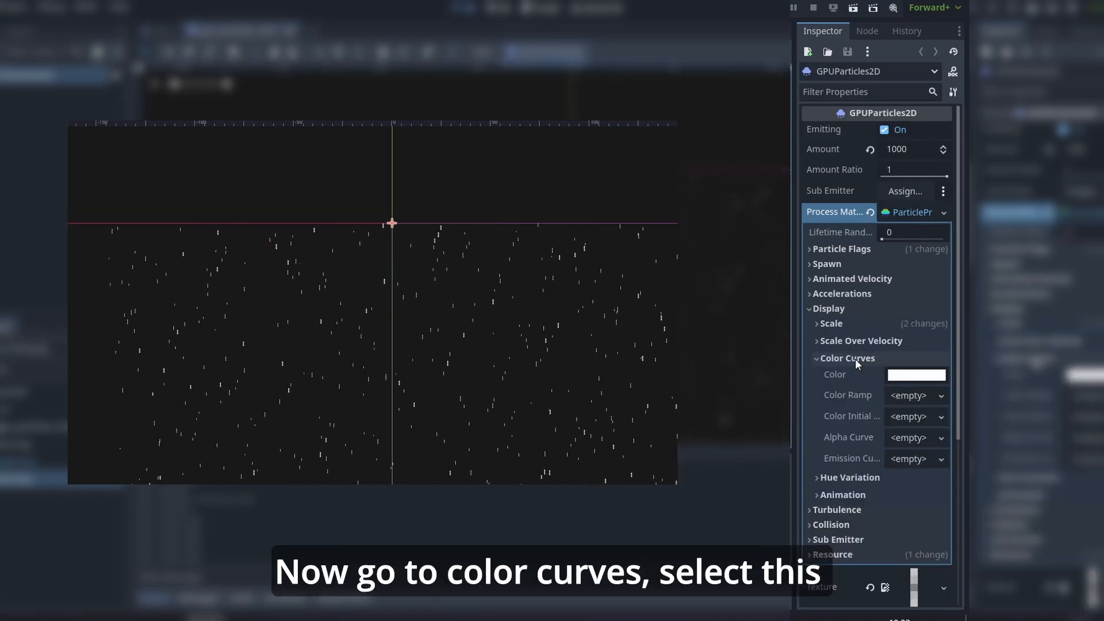
left_click(921, 378)
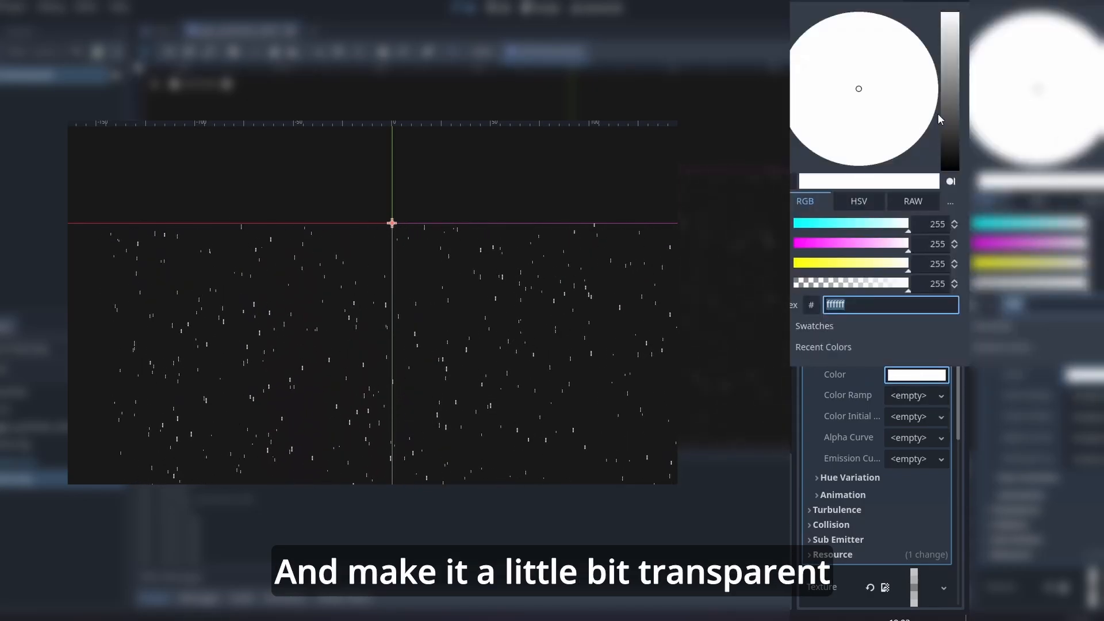
left_click_drag(908, 286, 905, 289)
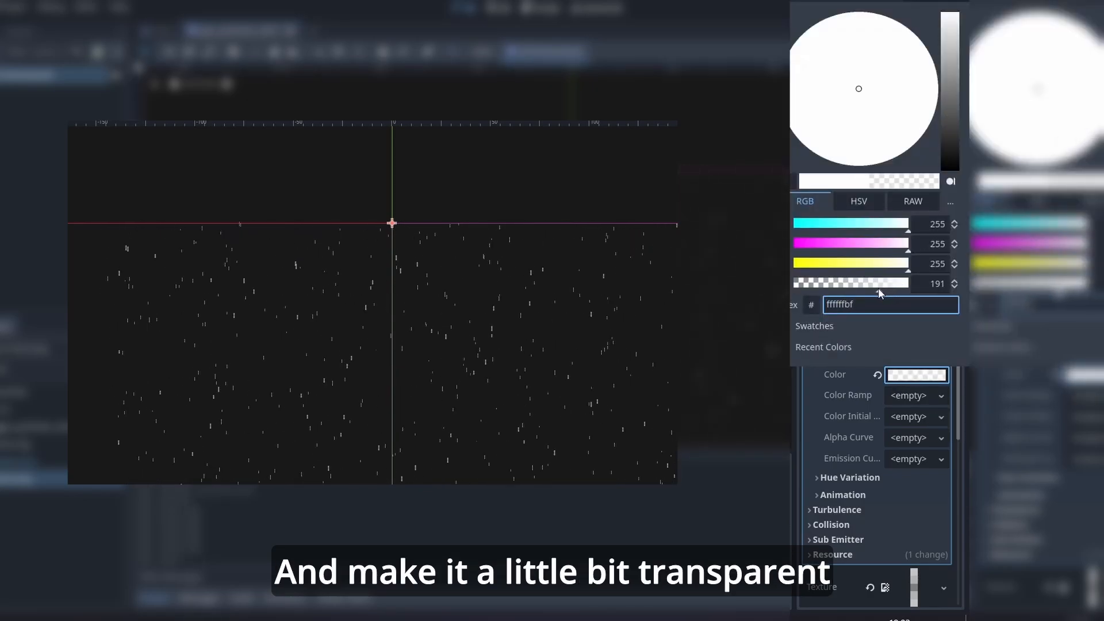
left_click(961, 378)
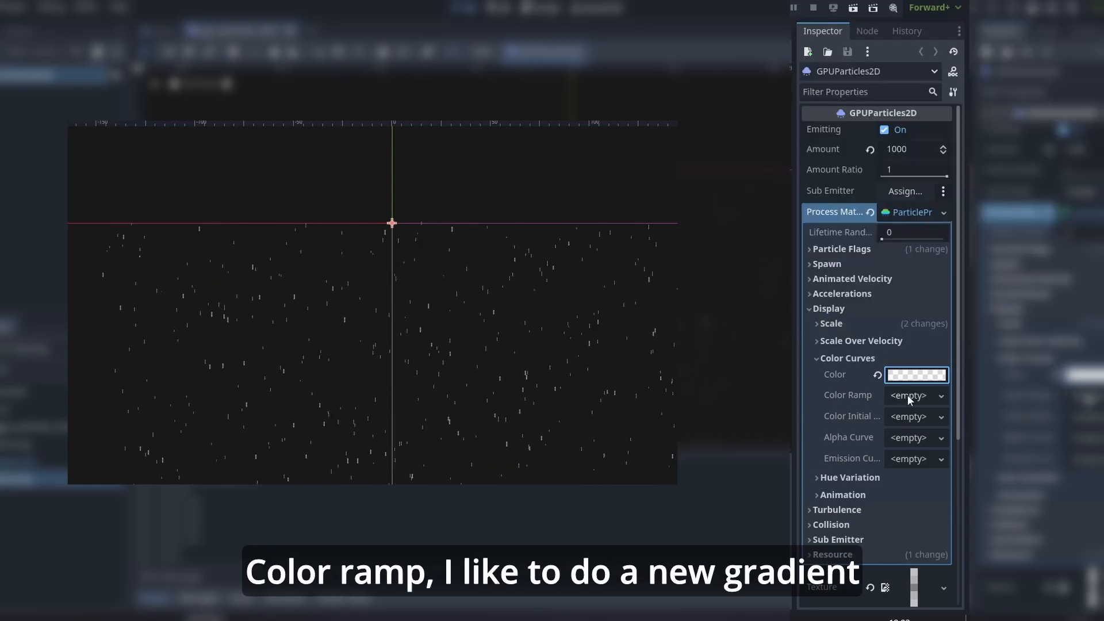
- Assign a new GradientTexture1D as the particles' color ramp and make its gradient start from white
left_click(908, 396)
left_click(895, 416)
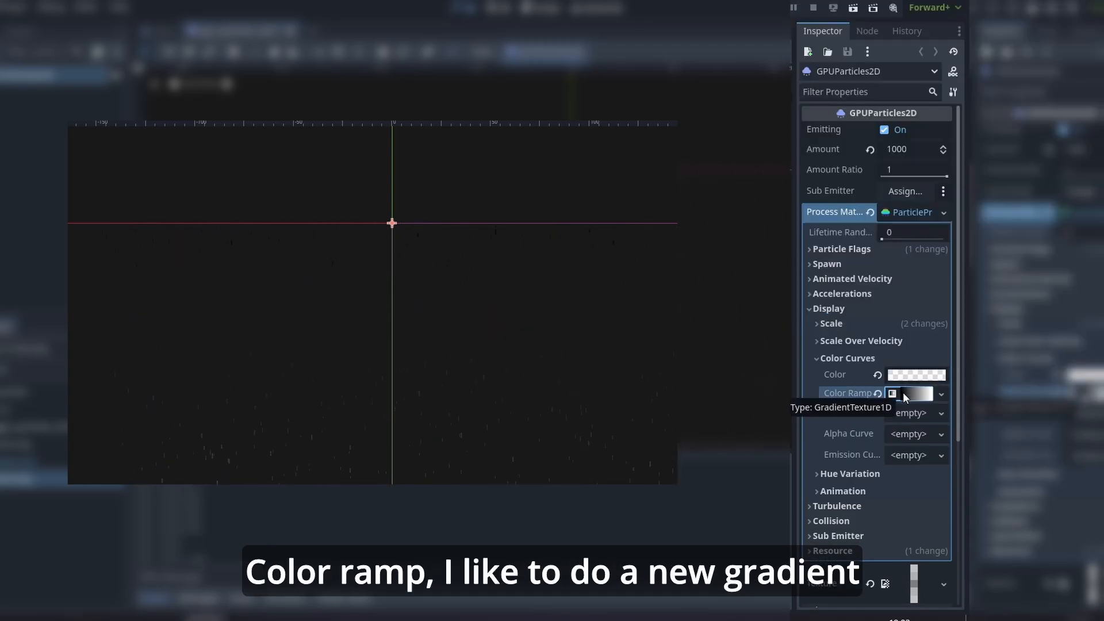
left_click(919, 394)
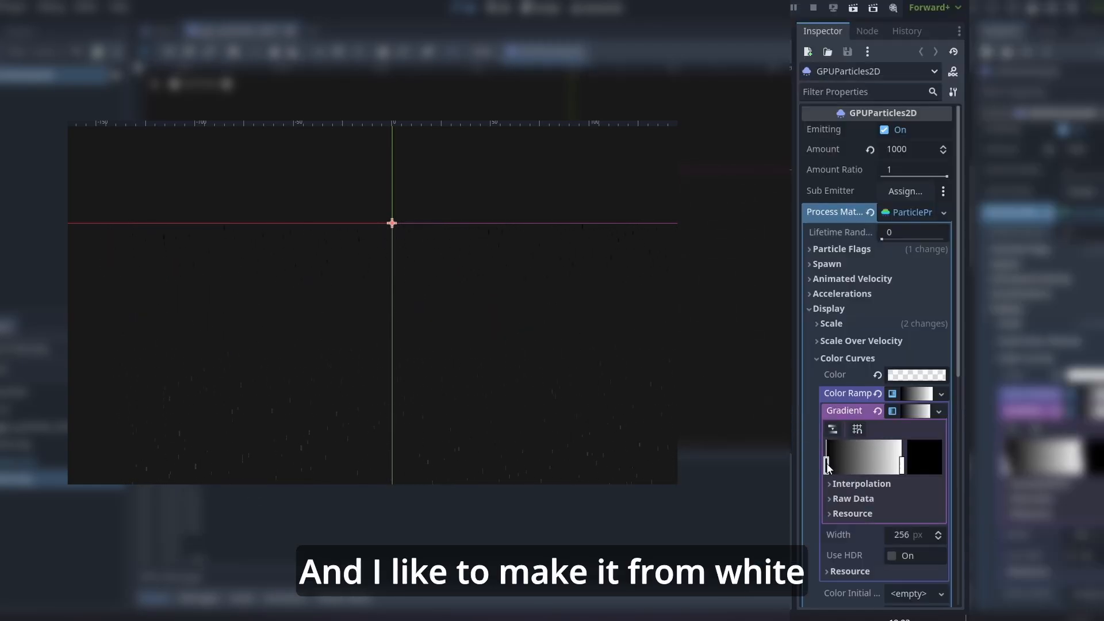
left_click(827, 465)
- Set the process material's collision mode to Hide On Contact and enable Use Scale
left_click_drag(953, 92, 954, 149)
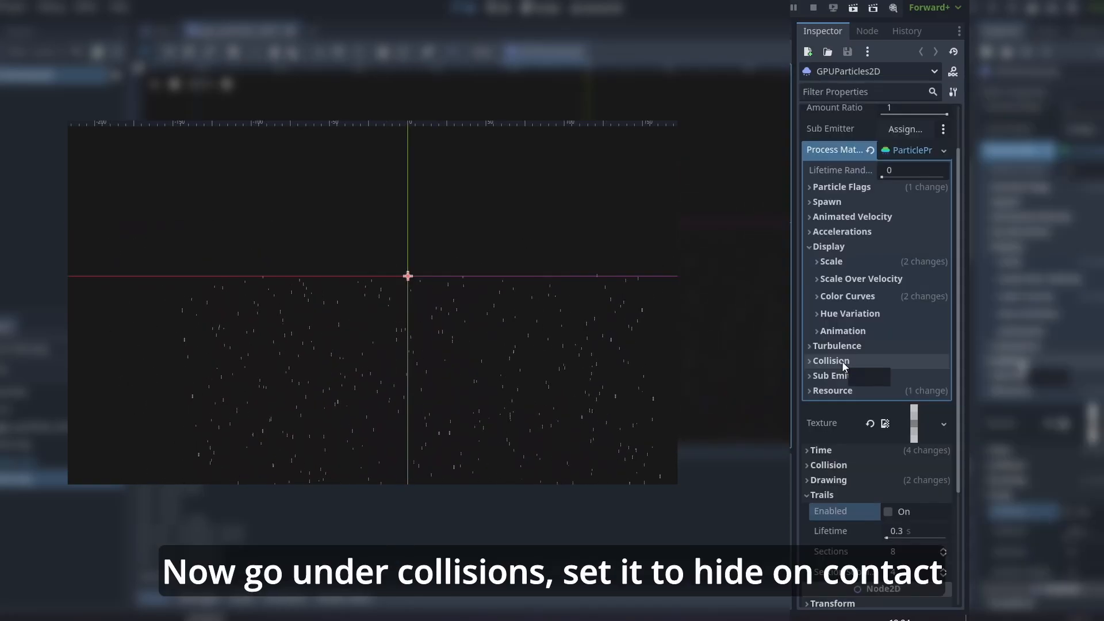
left_click(842, 362)
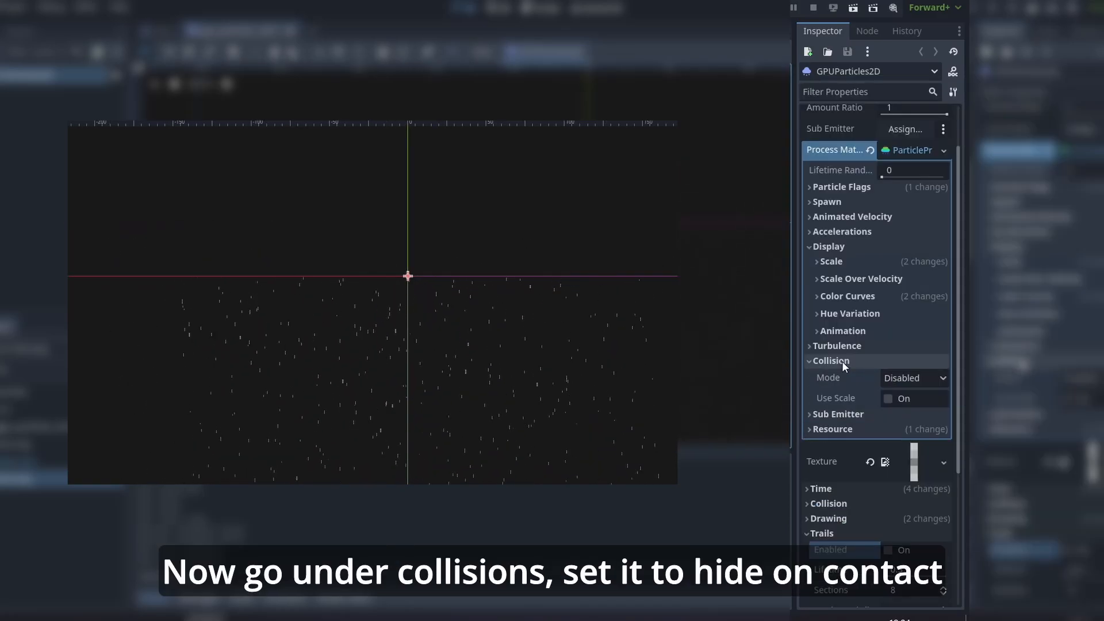
left_click(919, 375)
left_click(947, 432)
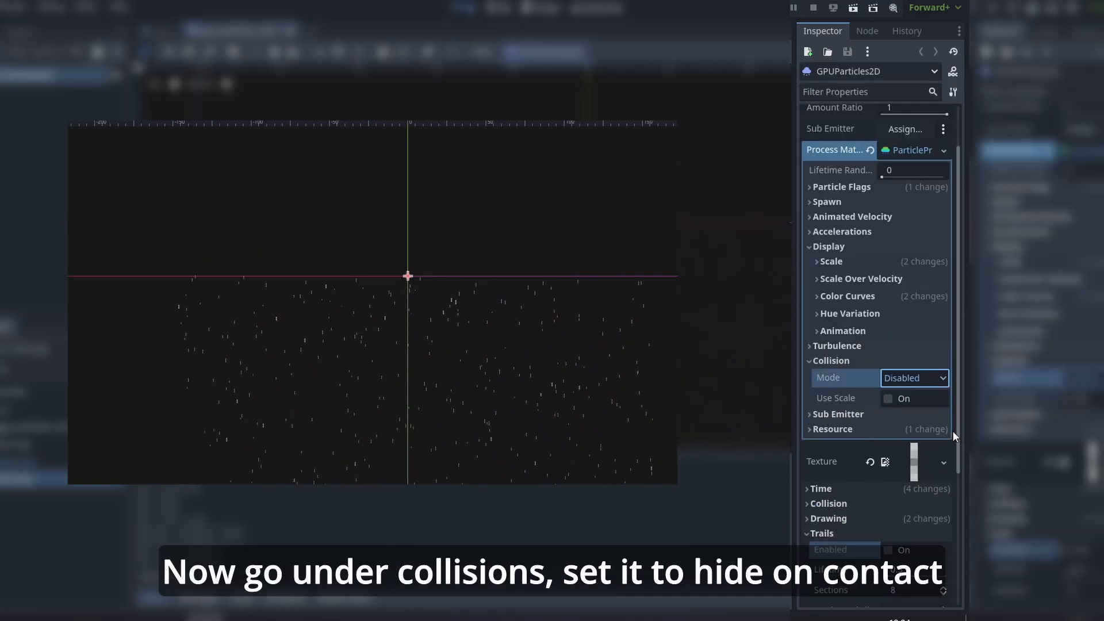
left_click(888, 399)
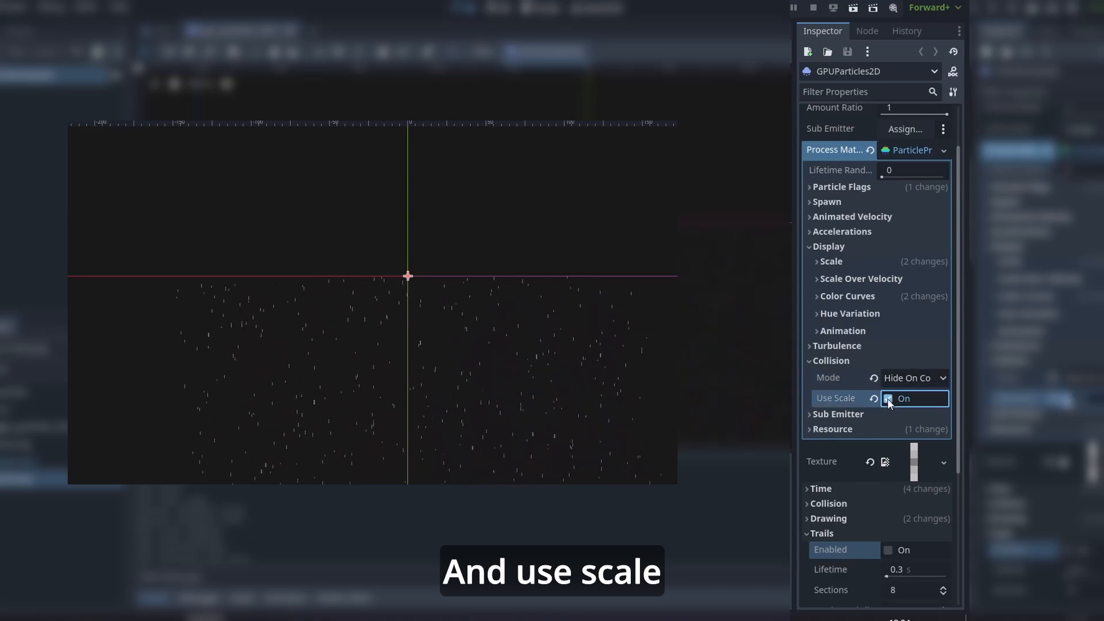
left_click(876, 361)
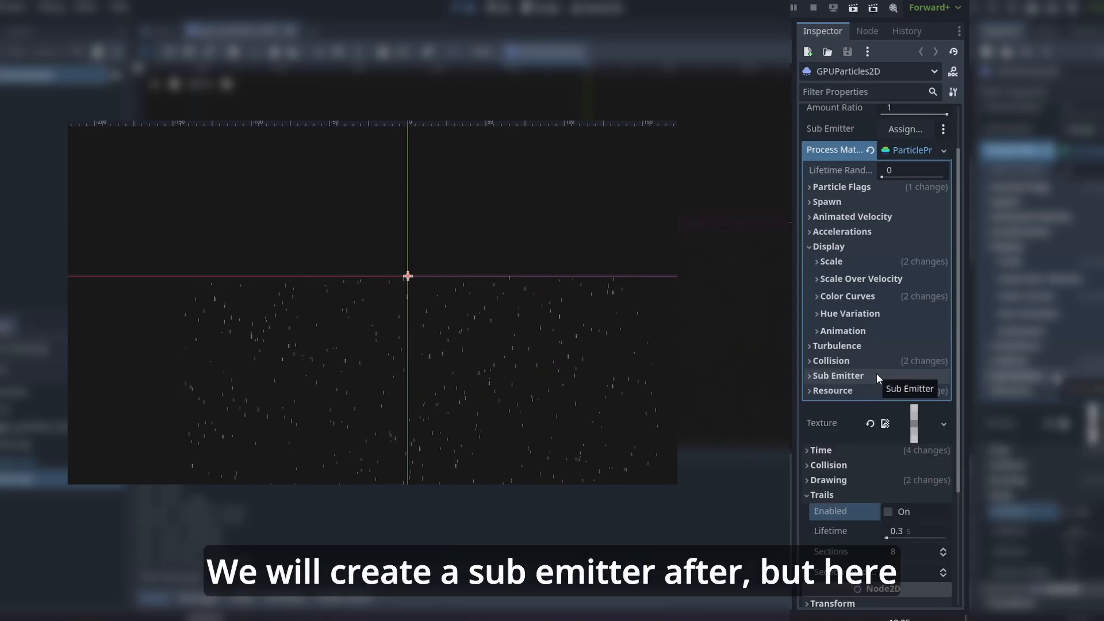
- Set the process material's sub emitter mode to At Collision with an amount of 5 per collision
left_click(864, 375)
left_click(911, 393)
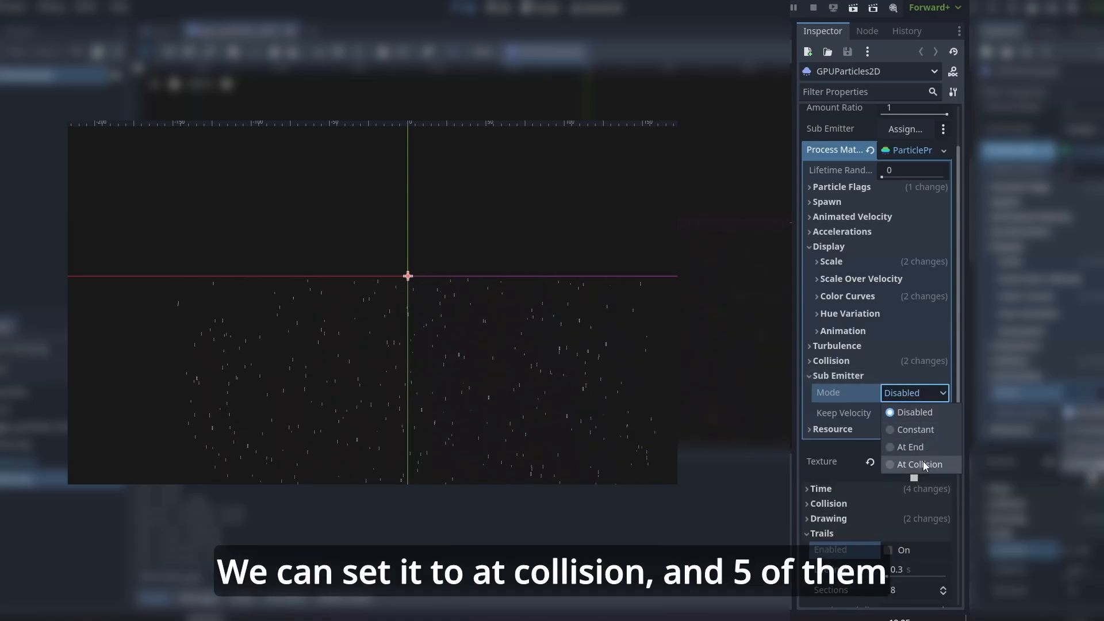
left_click(924, 465)
left_click(905, 414)
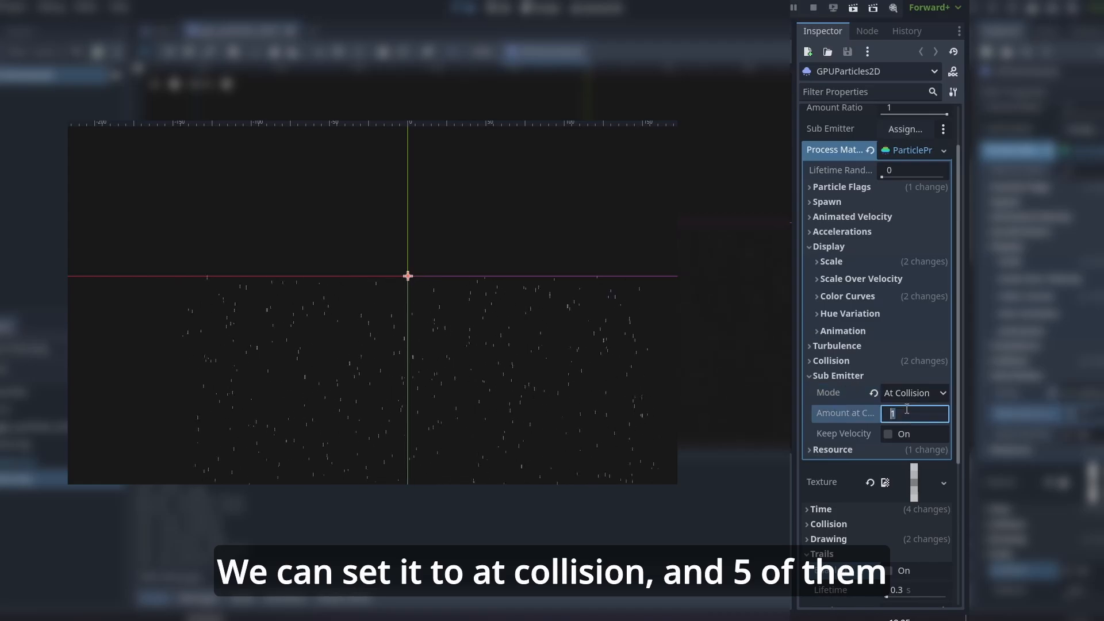
type("5")
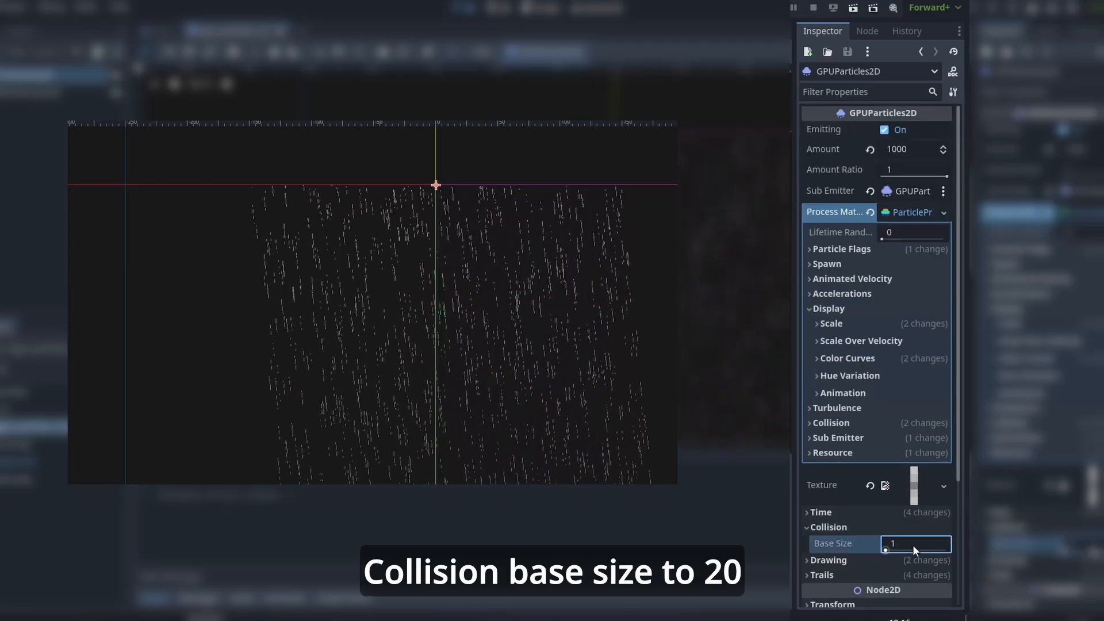
- Try a collision base size of 20 for the rain particles and change it to 15
left_click(909, 544)
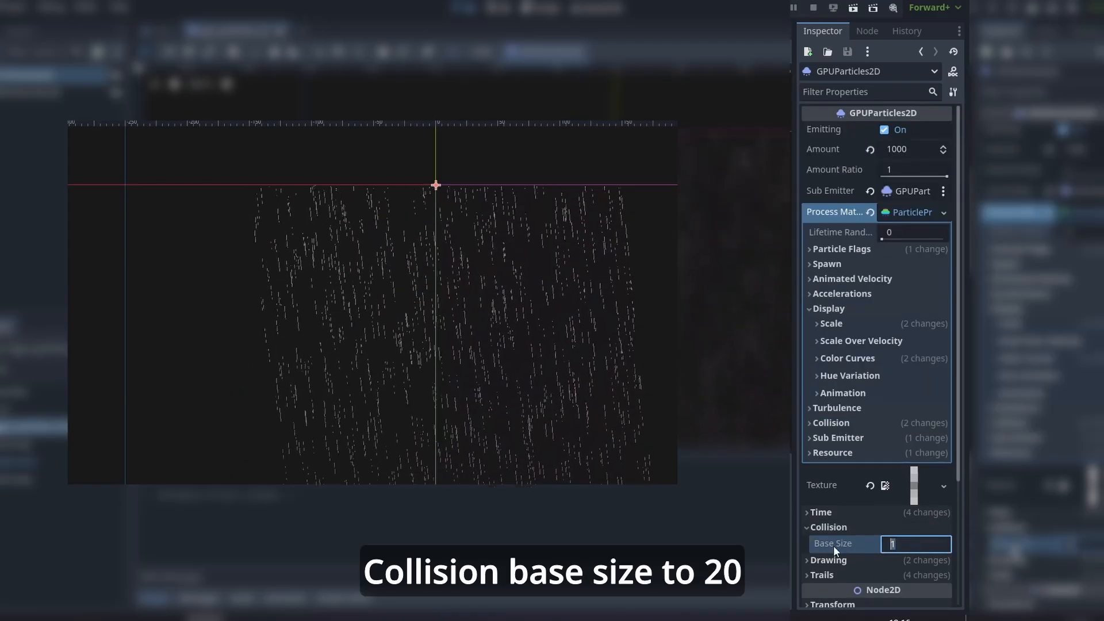
type("20")
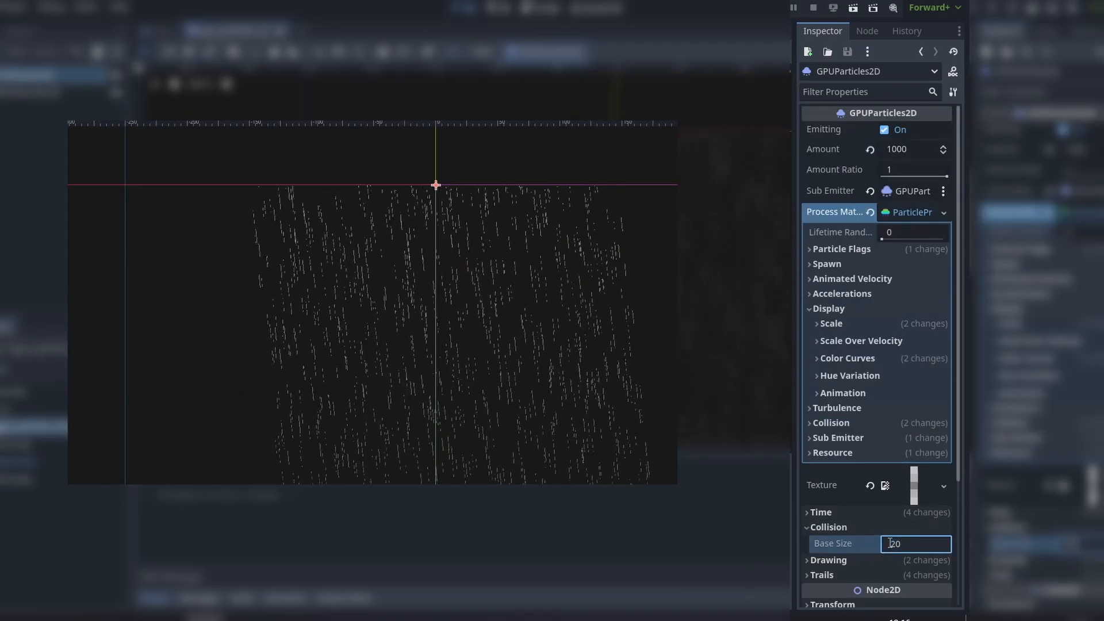
key("BackSpace")
key("BackSpace")
type("15")
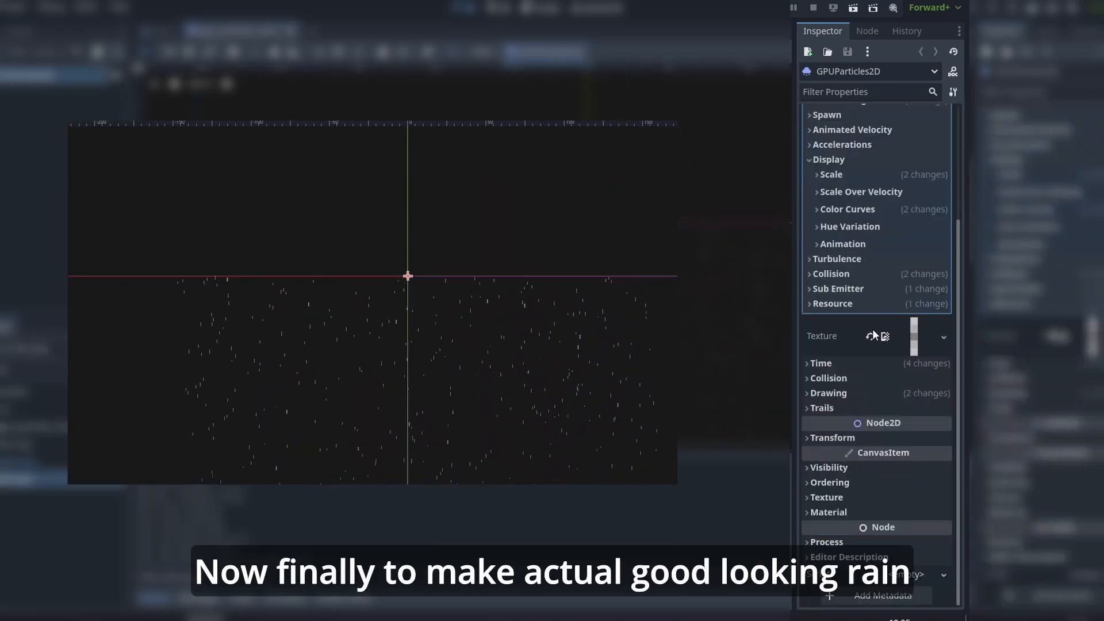
- Enable trails on the rain particles and set the trail lifetime to 0.07 s
scroll(435, 410, "up", 1)
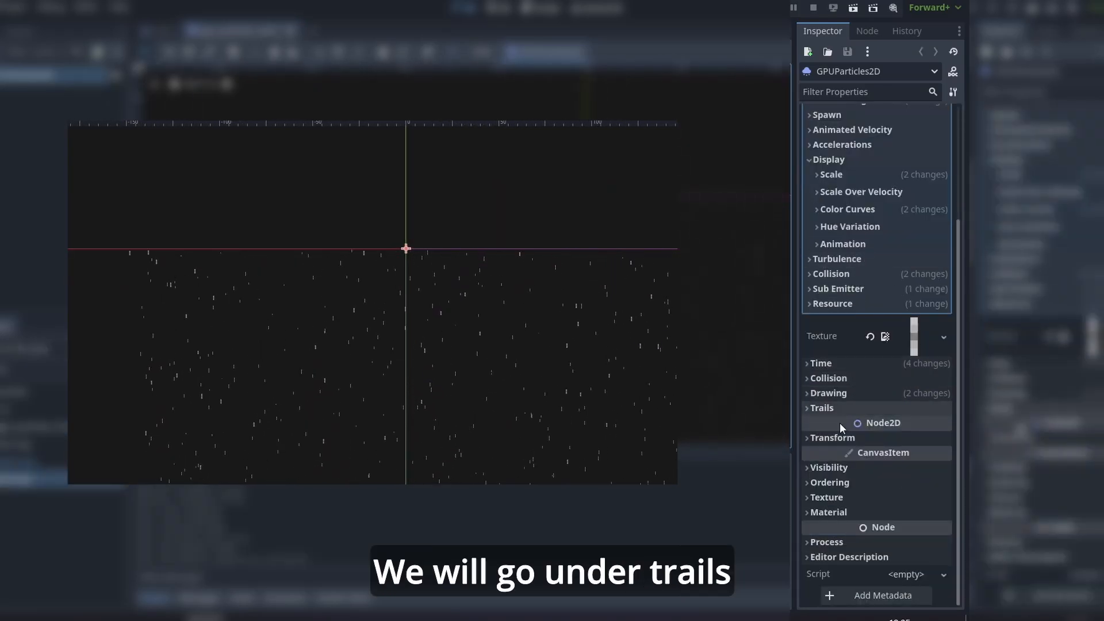
left_click(822, 409)
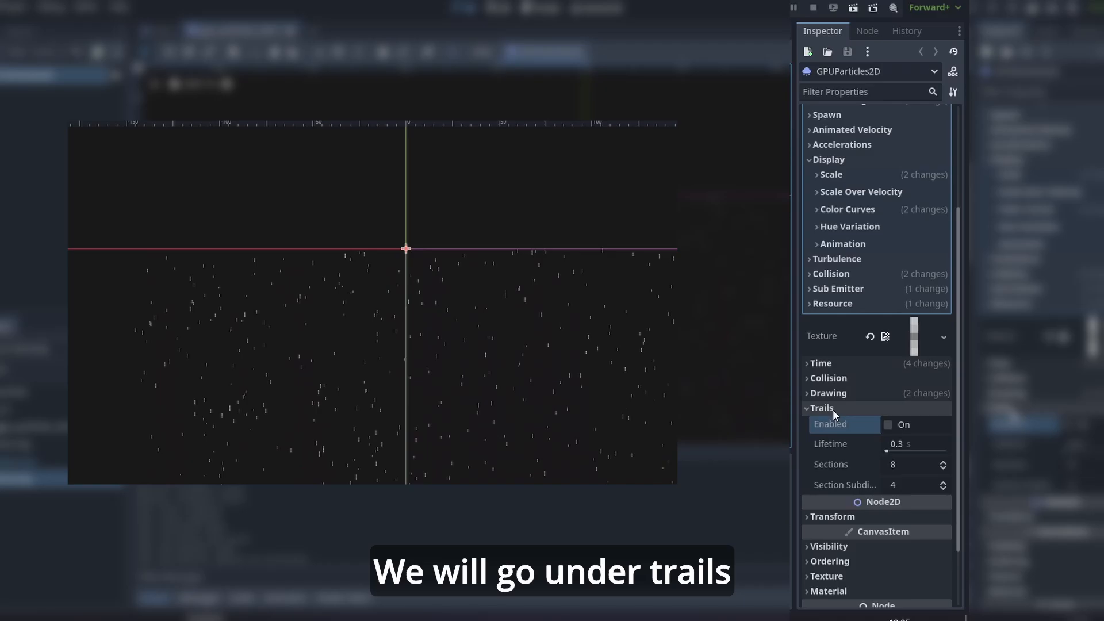
left_click(889, 425)
left_click(921, 444)
type("0.")
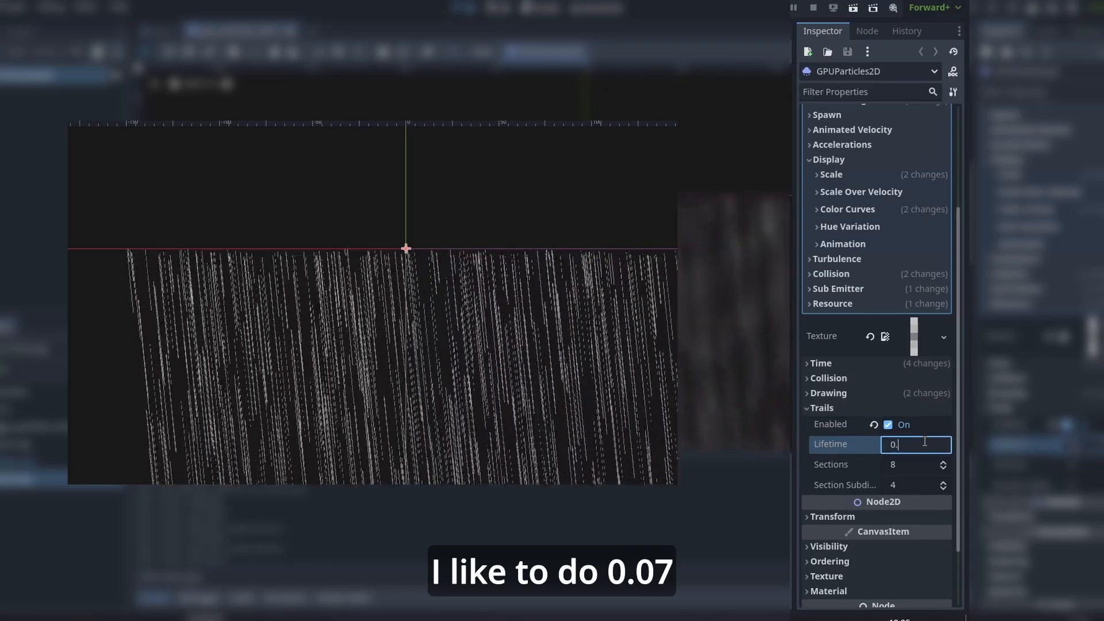
type("07")
key("Return")
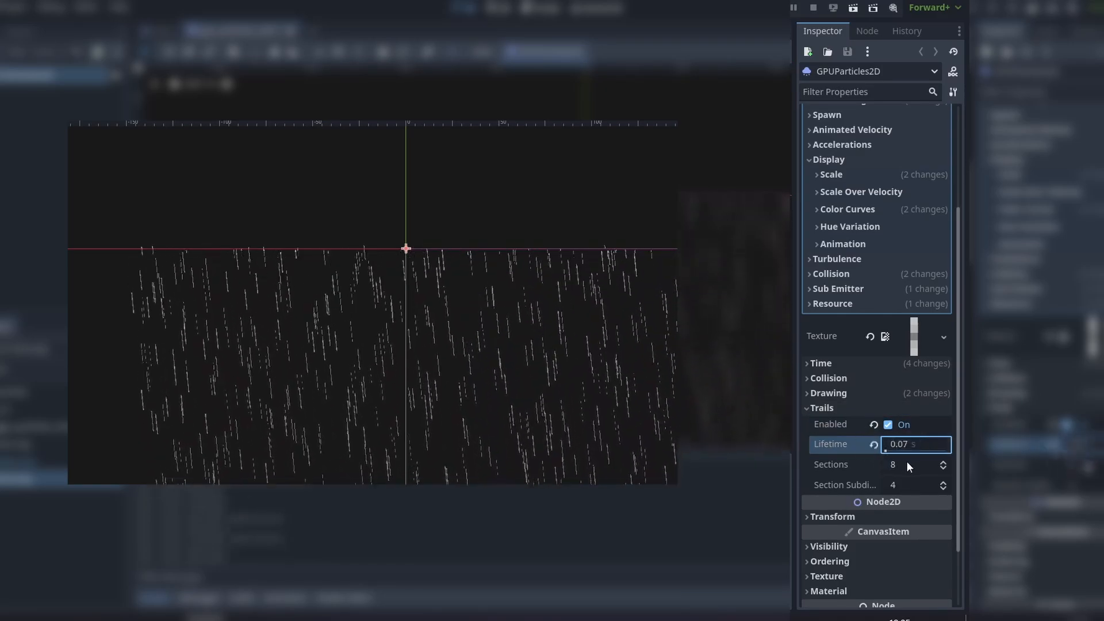
- Set the trails to 7 sections and 1 section subdivision
left_click(908, 463)
type("7")
left_click(907, 484)
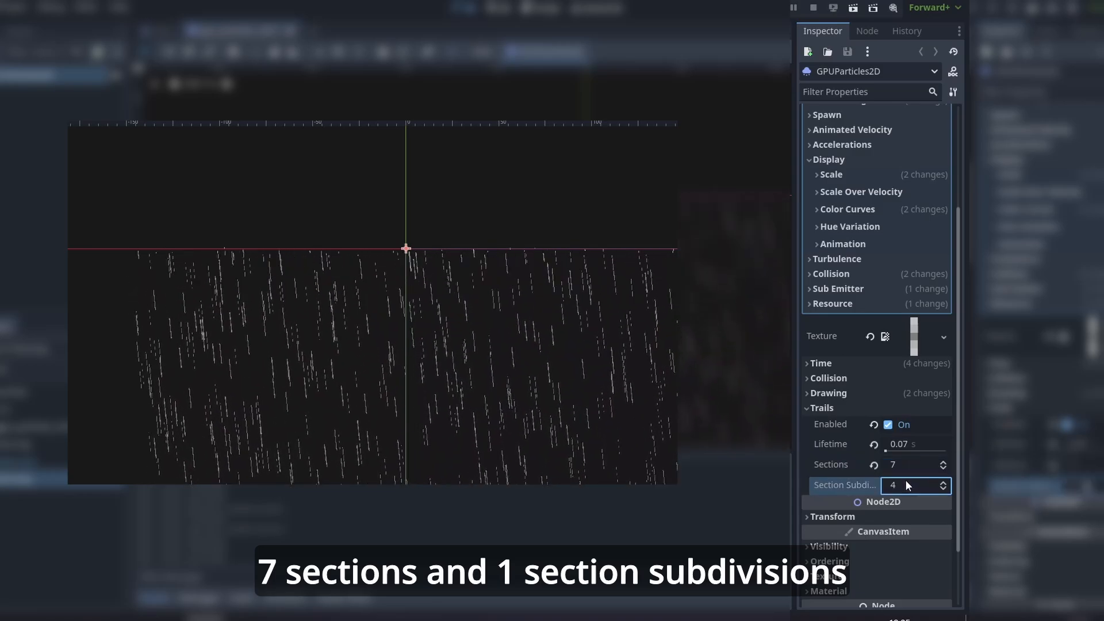
type("1")
key("Return")
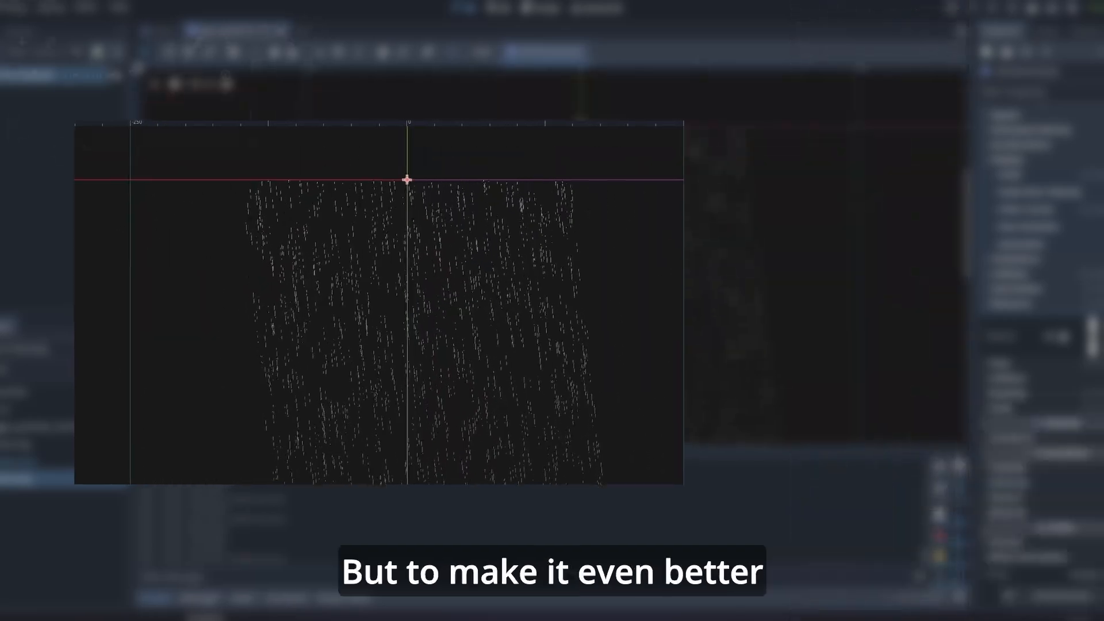
- Add a GPUParticles2D child node under the rain particles node as the sub emitter
right_click(90, 73)
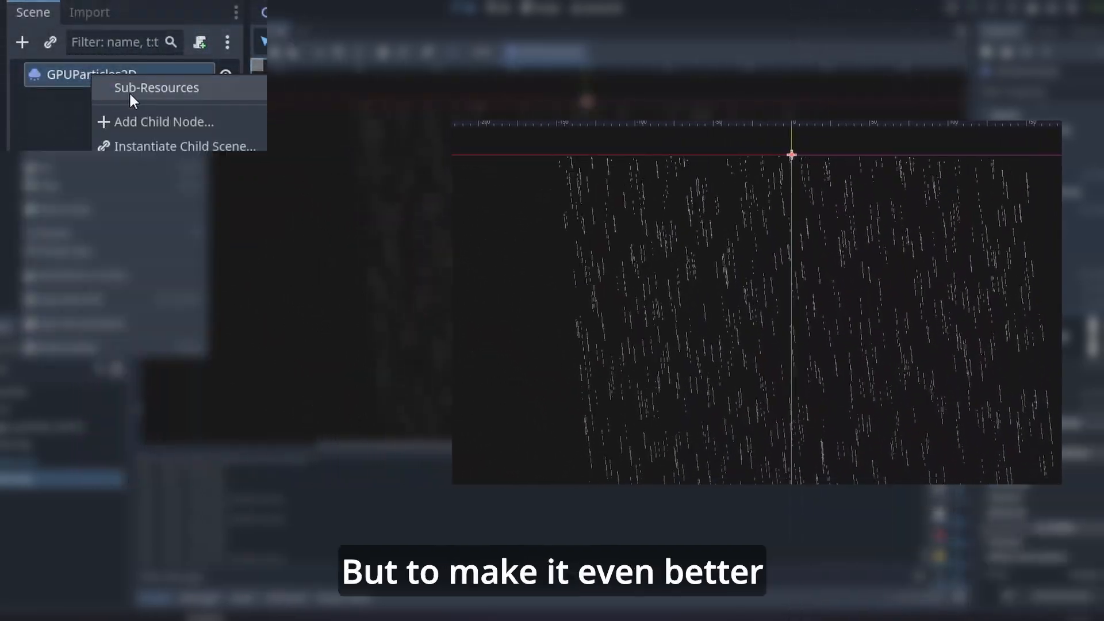
left_click(143, 122)
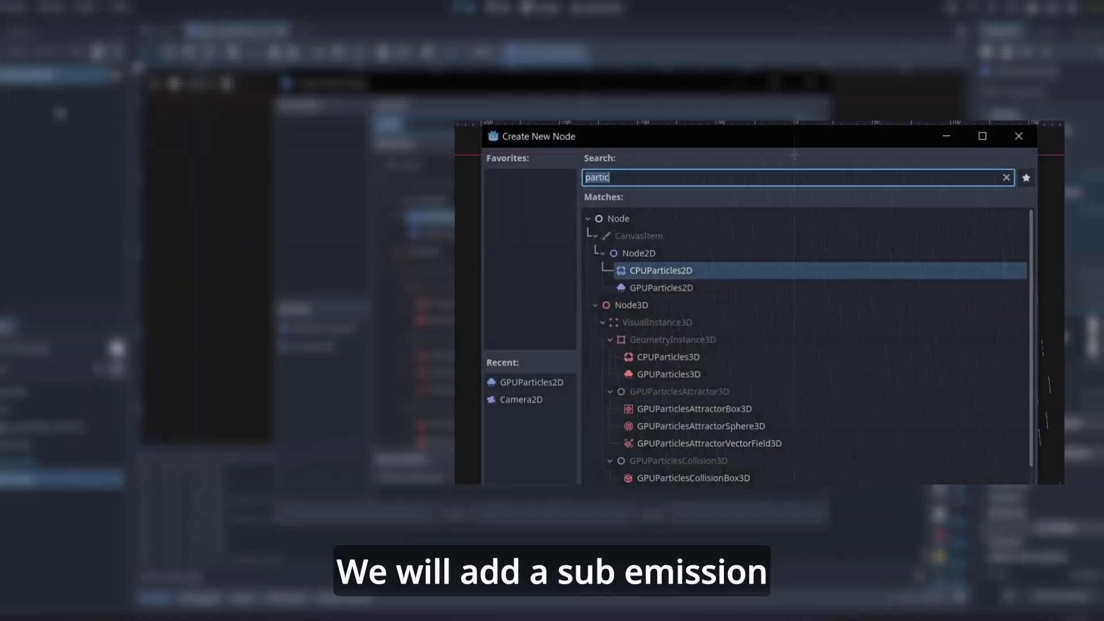
double_click(701, 288)
- Set the child particles' amount to 50 and enable One Shot in their time settings
left_click(593, 149)
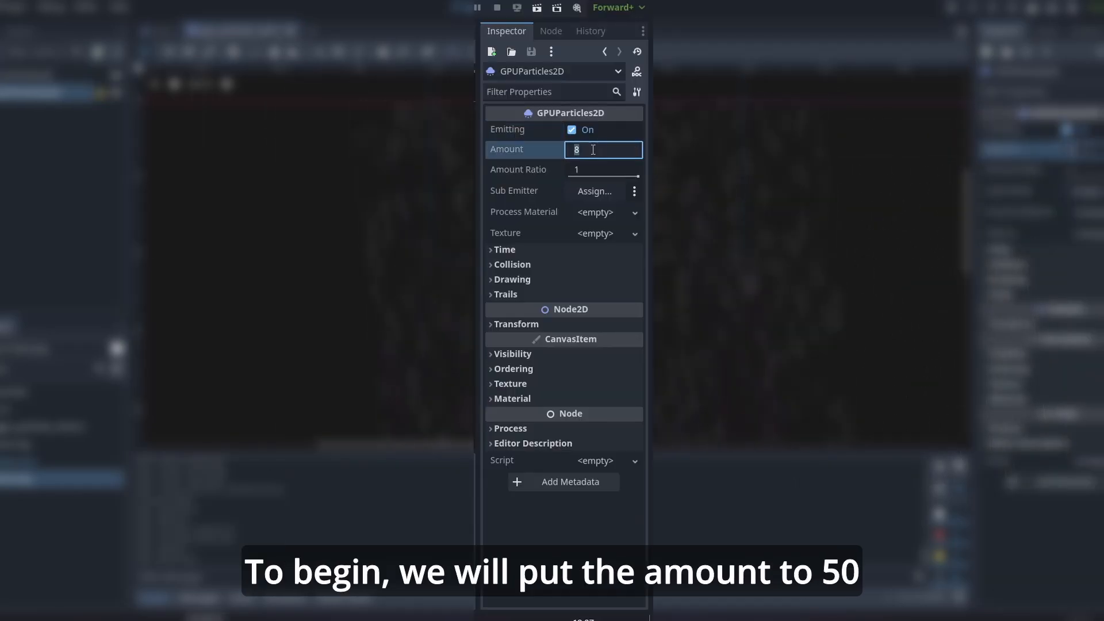
type("50")
key("Return")
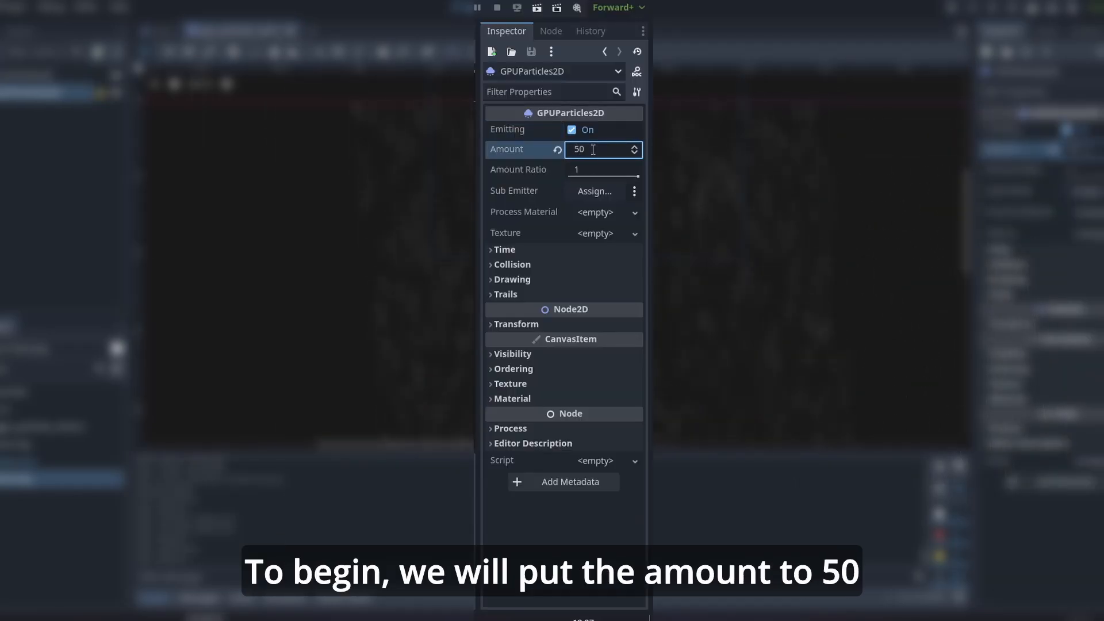
left_click(509, 249)
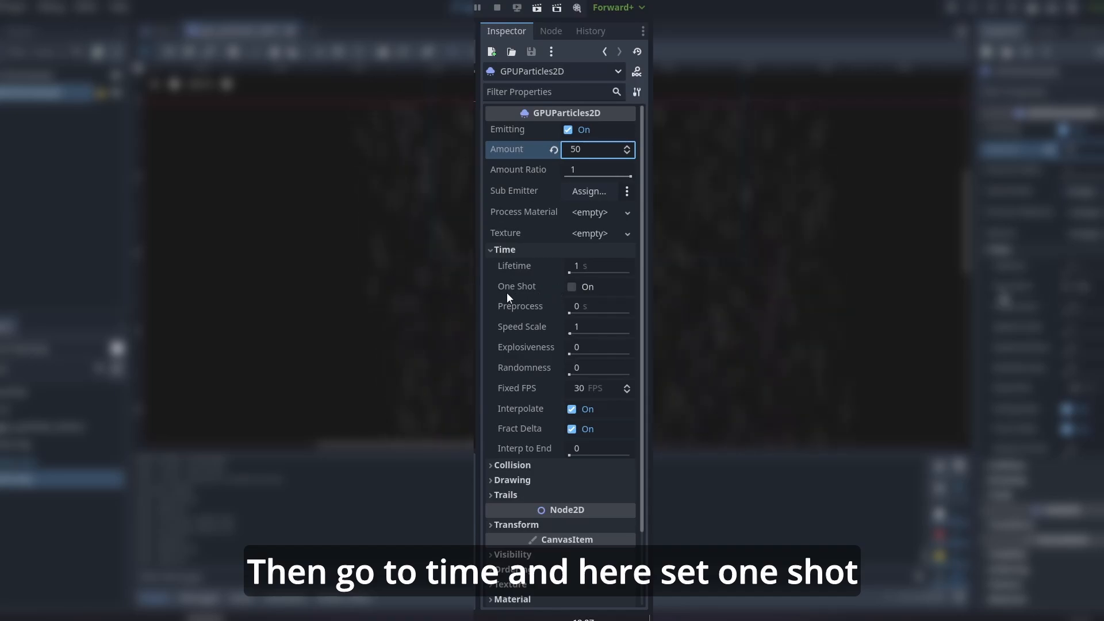
left_click(572, 286)
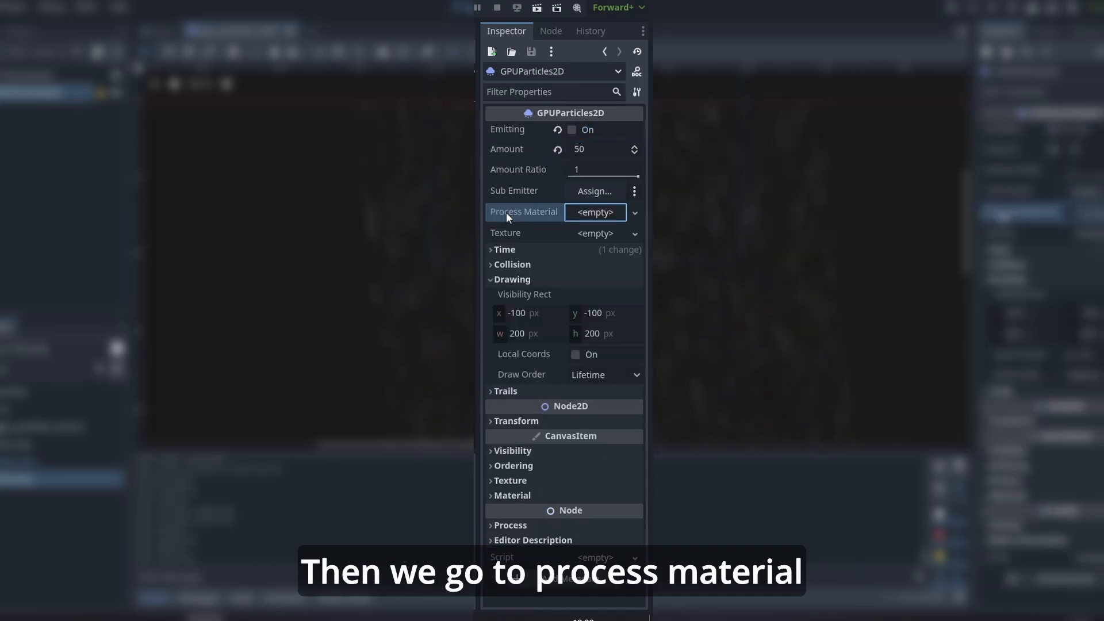
- Assign a new ParticleProcessMaterial to the child particles and expand its properties
left_click(592, 213)
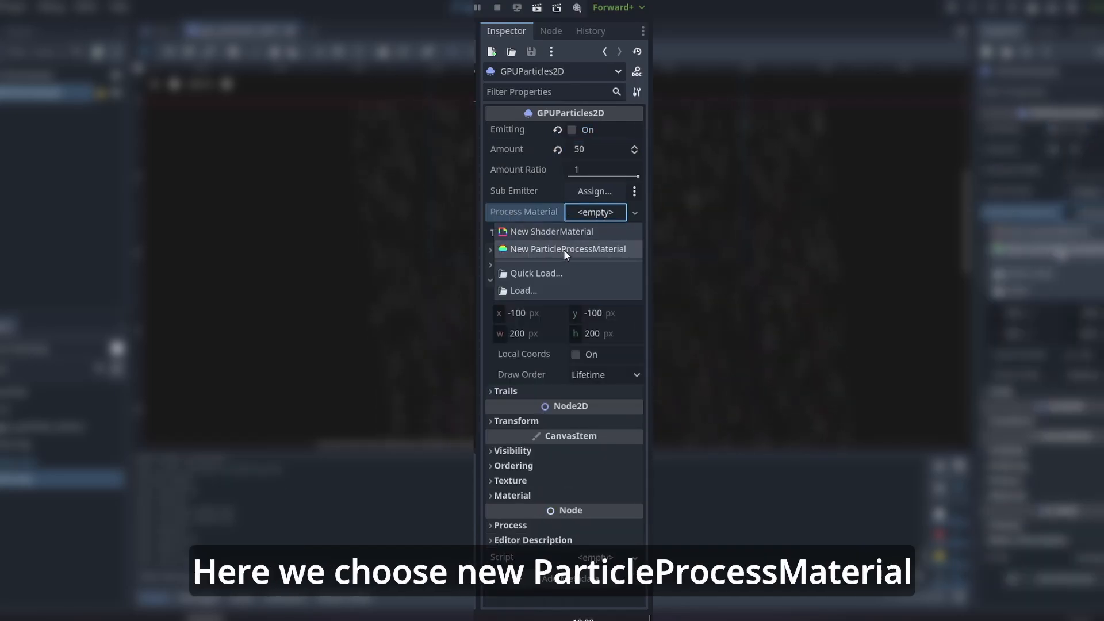
left_click(564, 250)
left_click(598, 212)
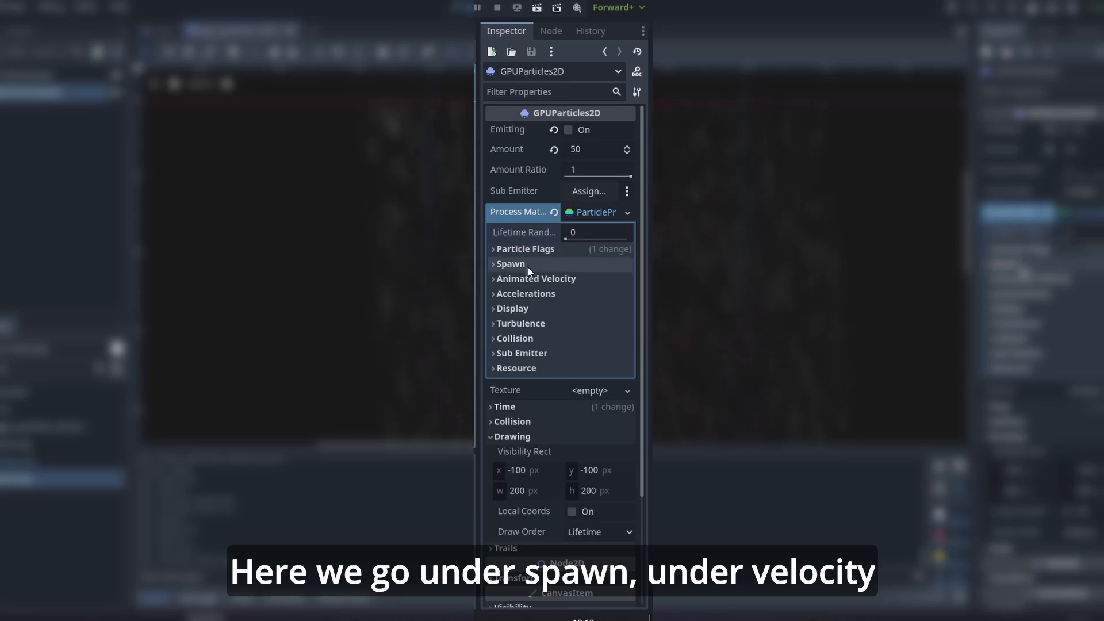
- Set the child material's spawn velocity spread to 90 and its minimum and maximum initial velocity to 20
left_click(524, 264)
left_click(533, 313)
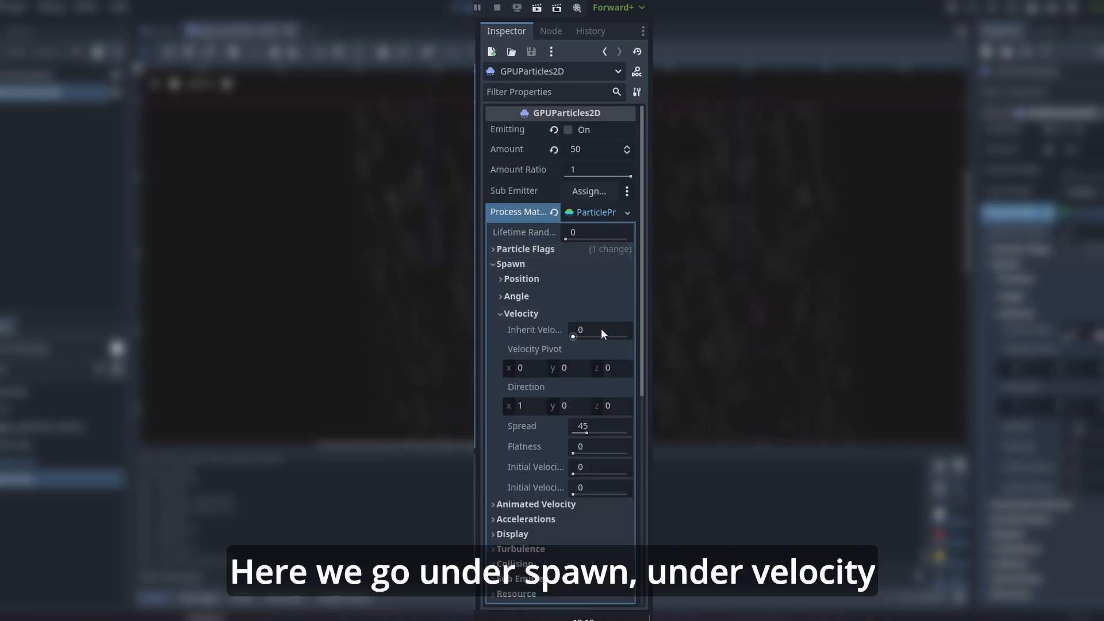
left_click(600, 427)
type("90")
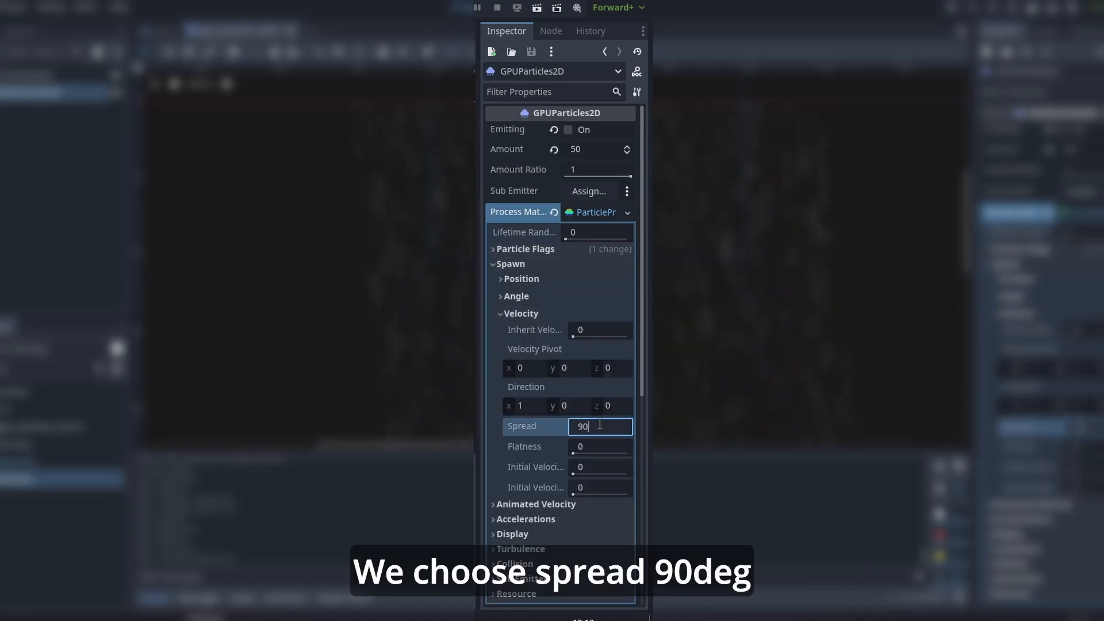
key("Return")
left_click(591, 468)
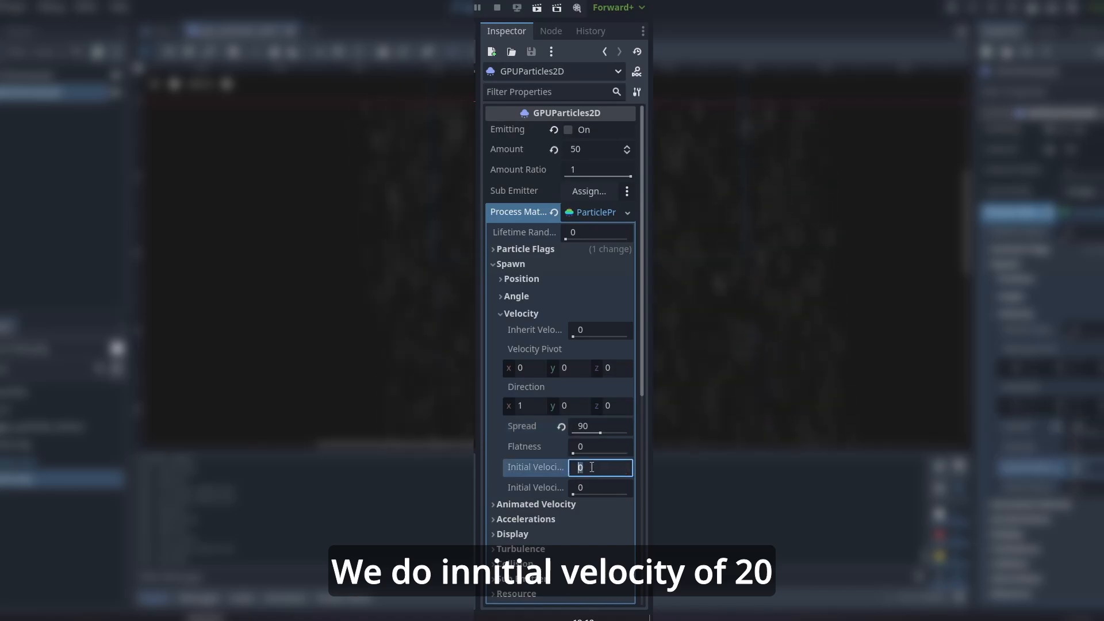
type("20")
key("Return")
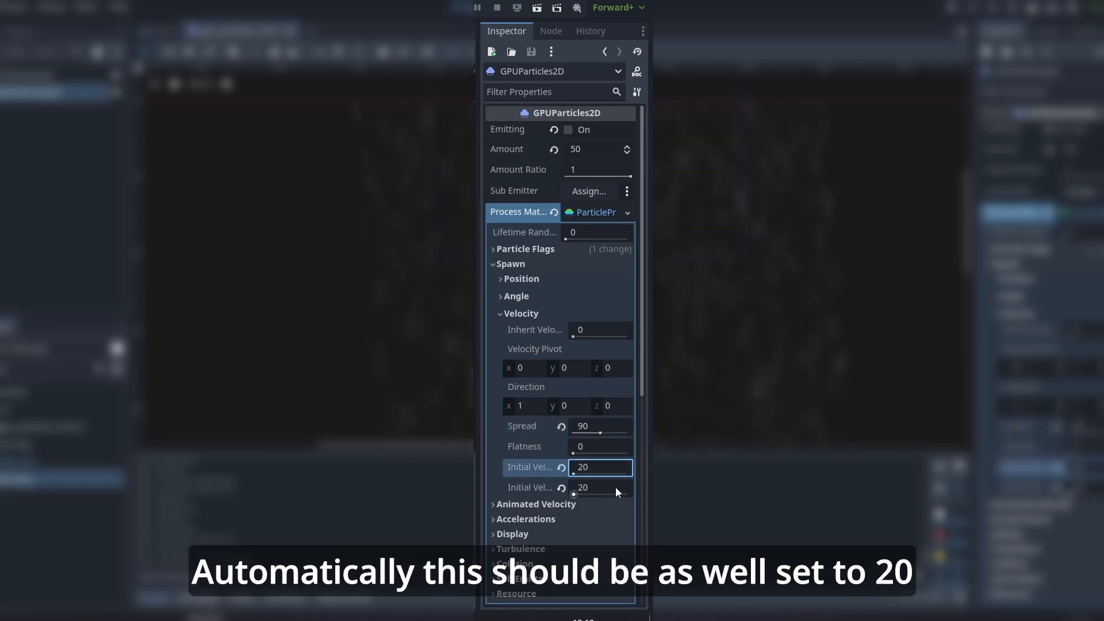
- Set the child material's spawn velocity direction to x 0 and y -1
left_click(522, 406)
type("0")
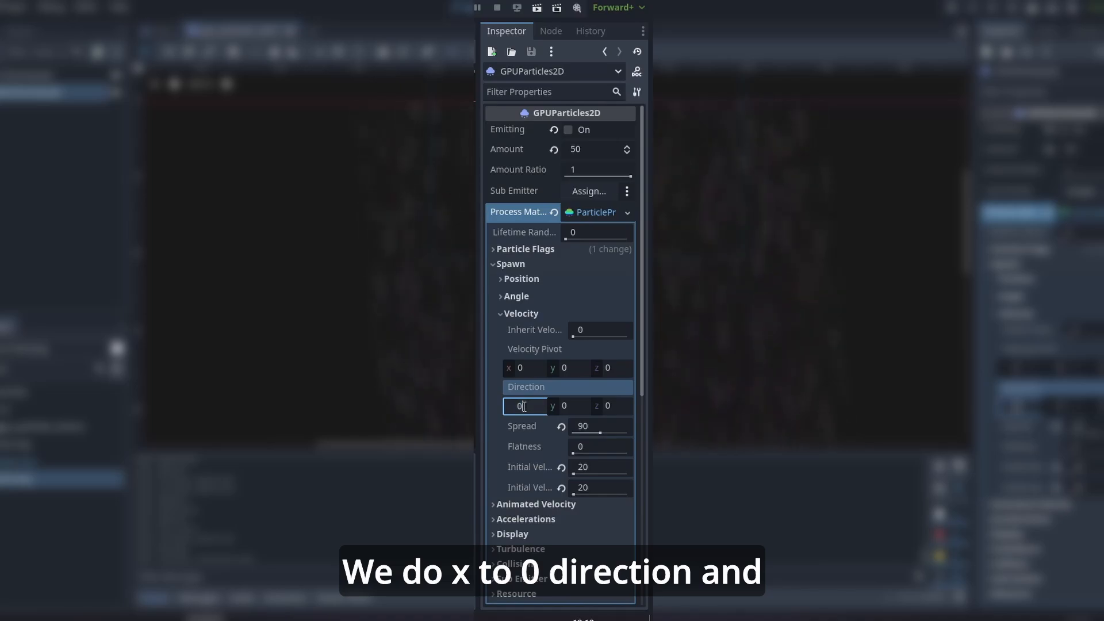
left_click(581, 407)
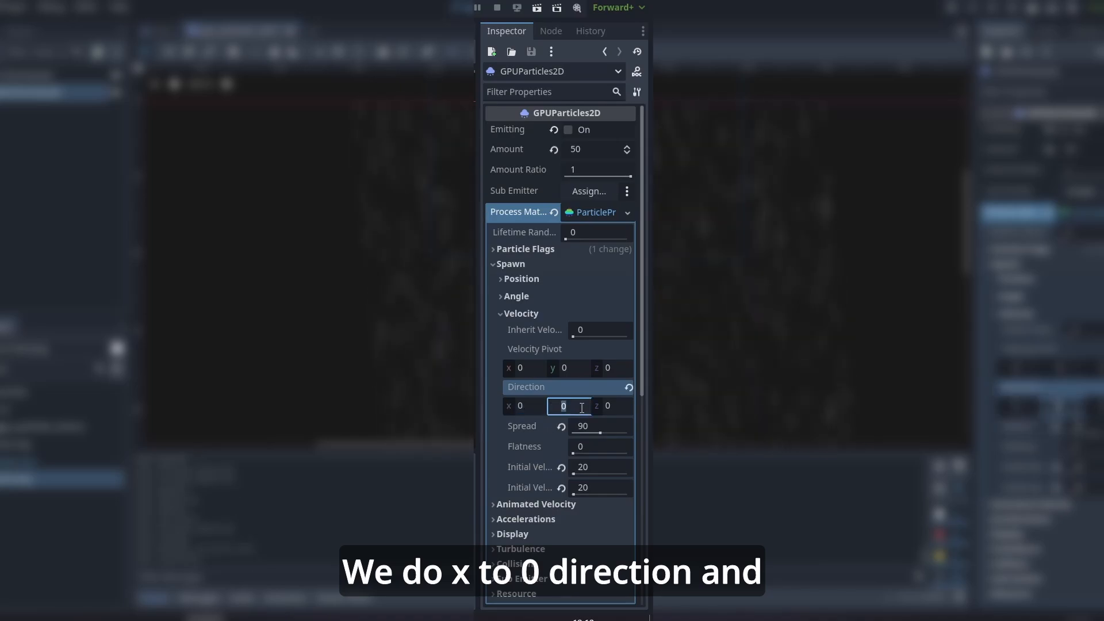
type("-1")
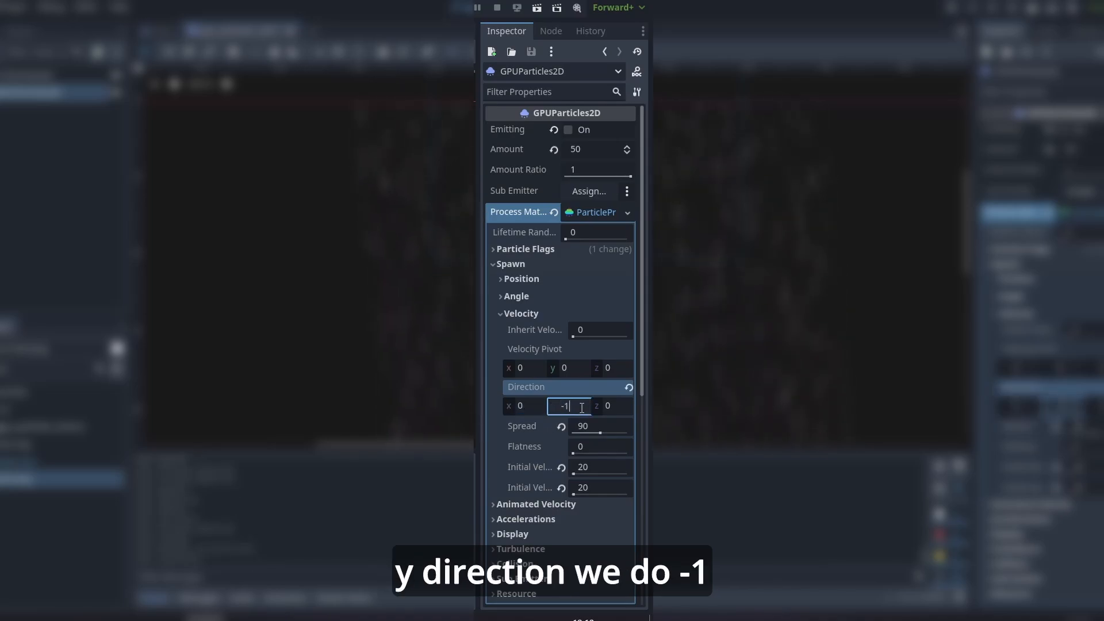
left_click(511, 264)
- Set the child material's gravity to 50 on the y axis
left_click(510, 294)
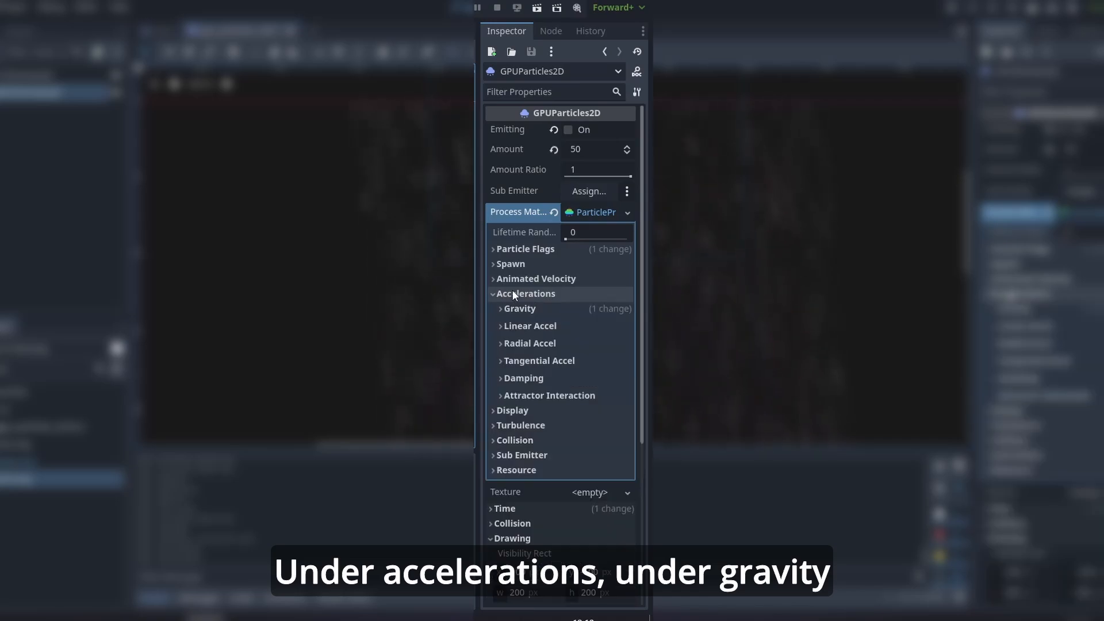
left_click(520, 309)
left_click(578, 344)
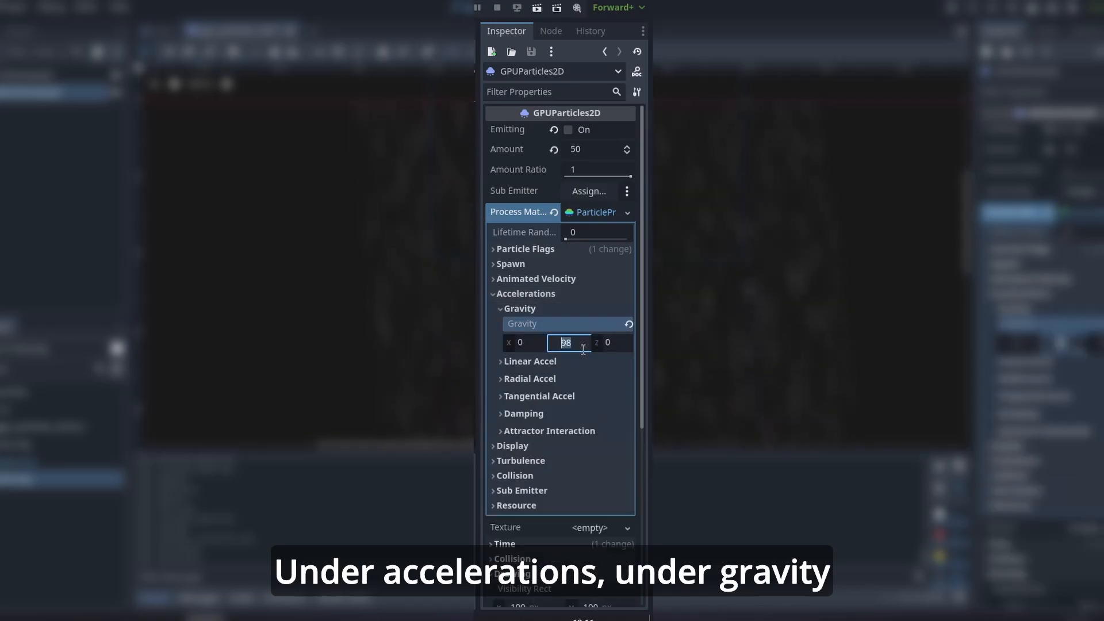
type("50")
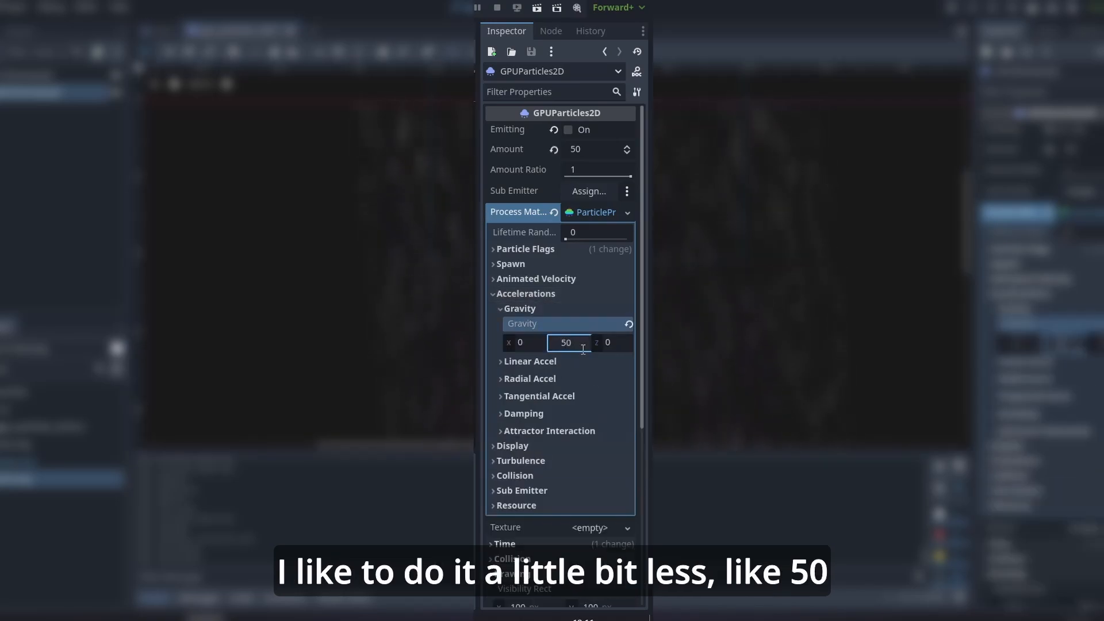
key("Return")
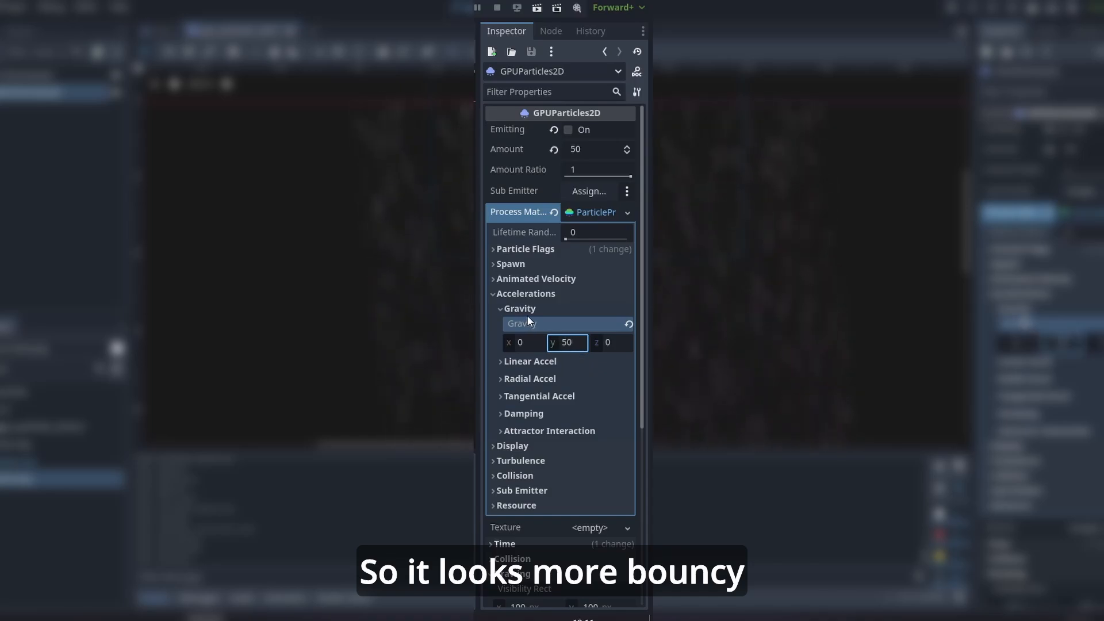
- Set the child material's display scale to a minimum of 0.2 and a maximum of 0.5
left_click(526, 294)
left_click(517, 309)
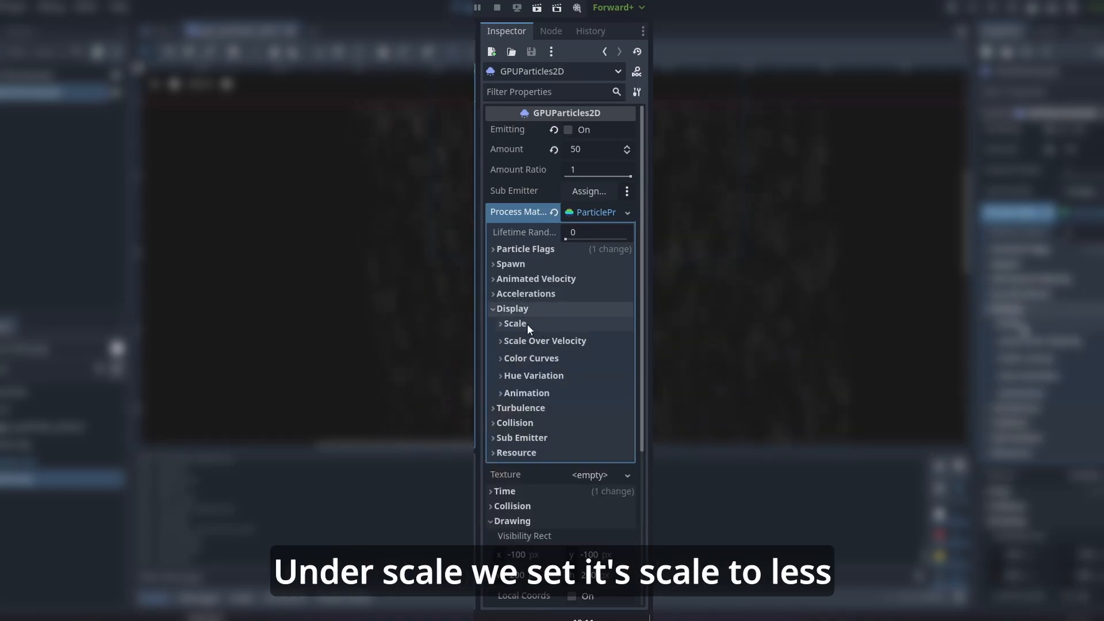
left_click(527, 324)
left_click(609, 340)
type("0.2")
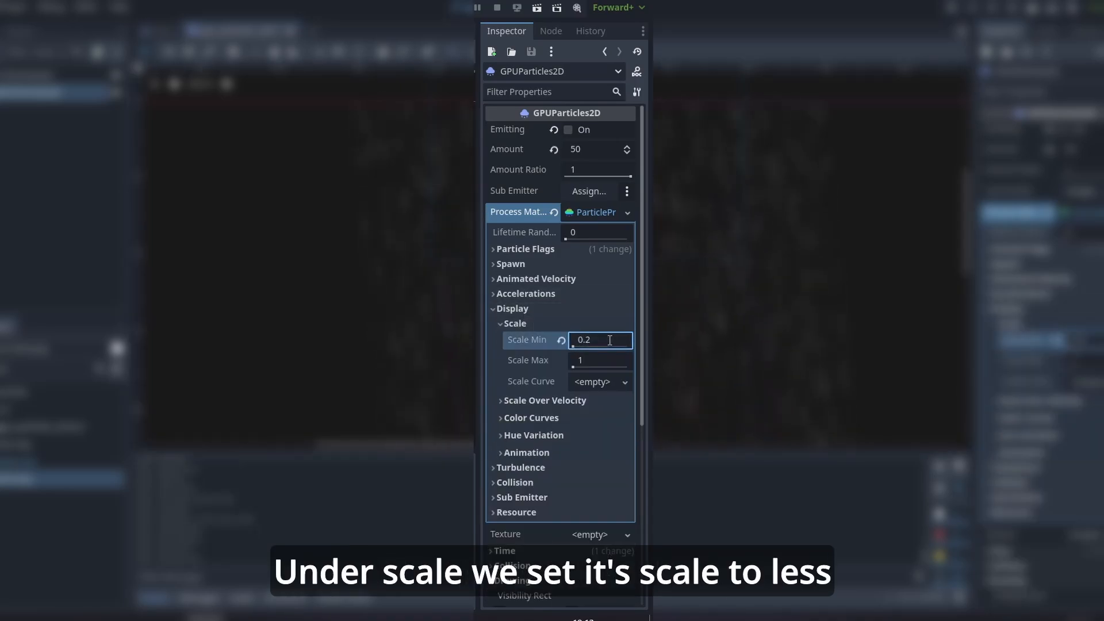
left_click(603, 360)
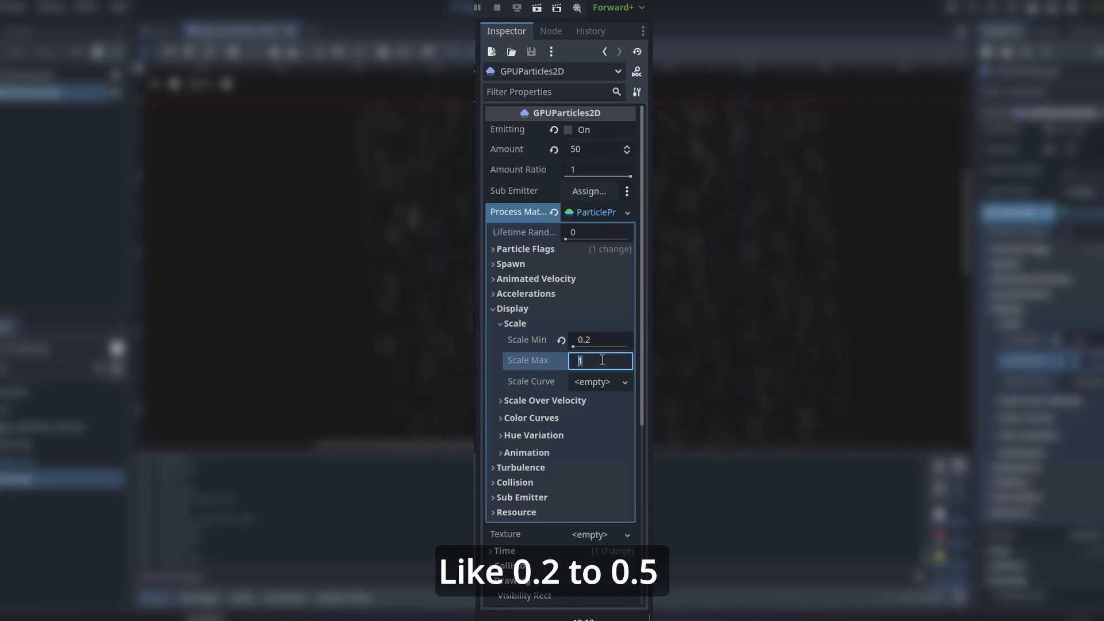
type("0.5")
key("Return")
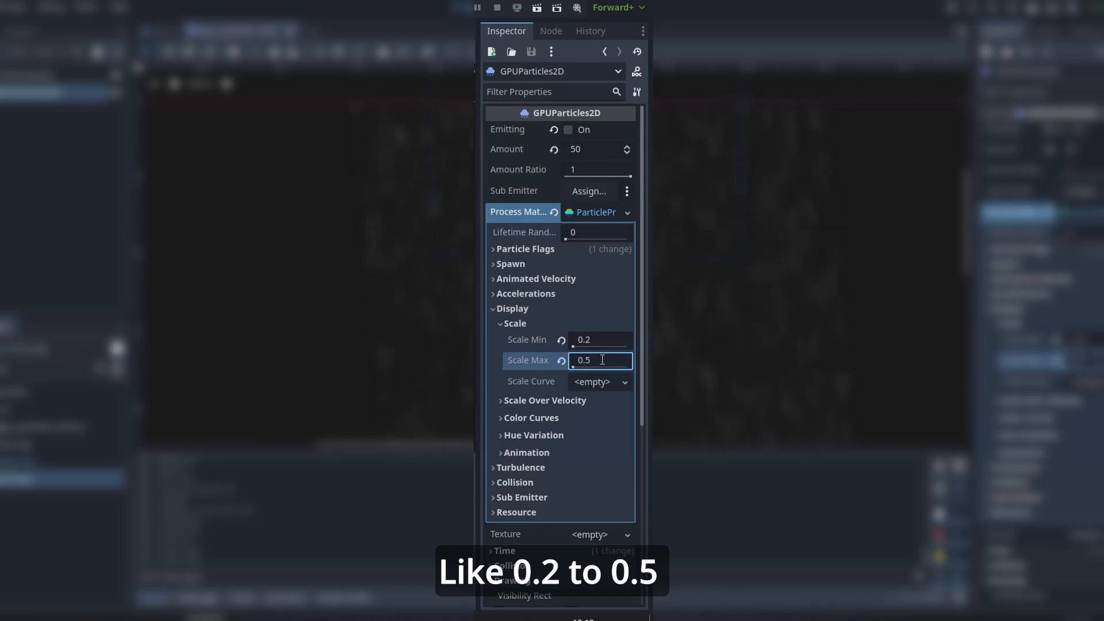
- Give the child material a new gradient texture as color ramp, set its start point to white (ffffff) and recolor its end point
left_click(527, 418)
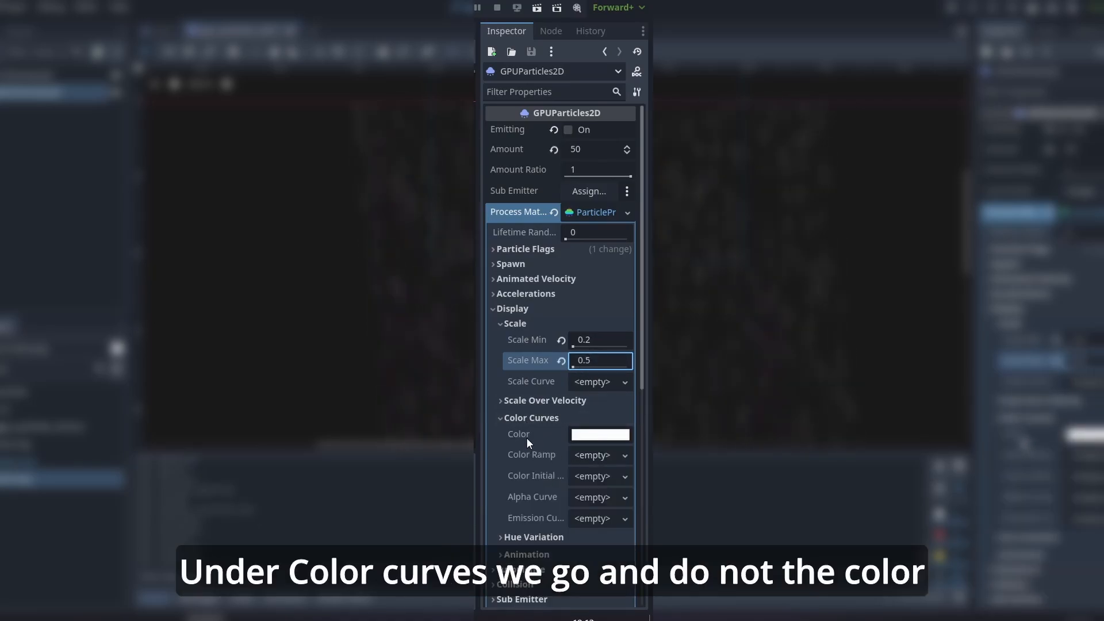
left_click(598, 456)
left_click(569, 474)
left_click(598, 454)
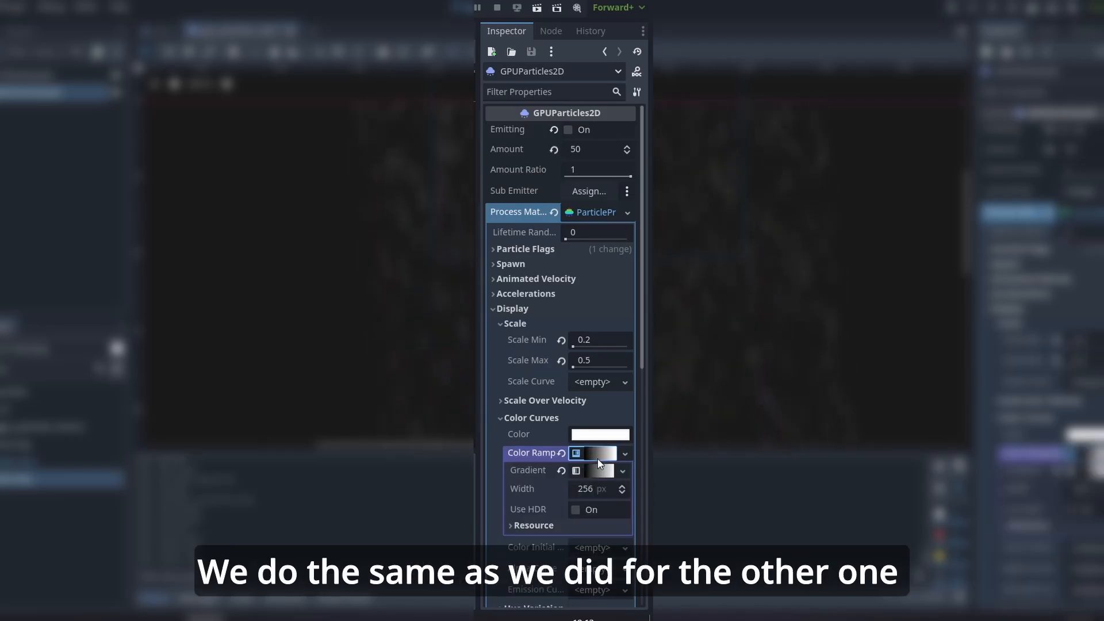
left_click(593, 477)
left_click(608, 517)
left_click_drag(639, 215, 634, 64)
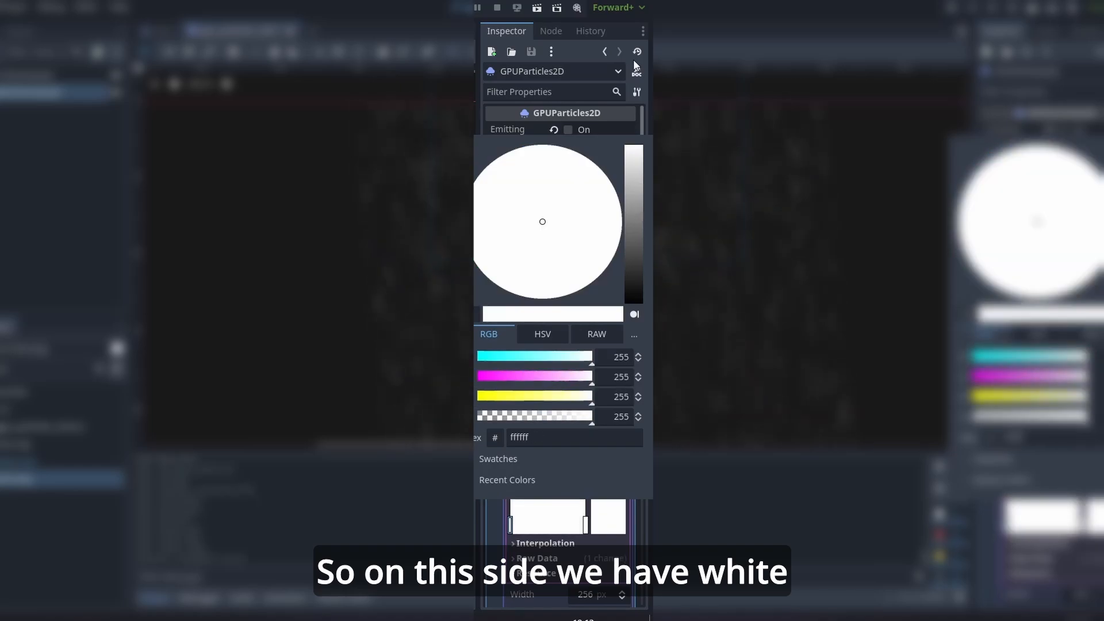
double_click(586, 524)
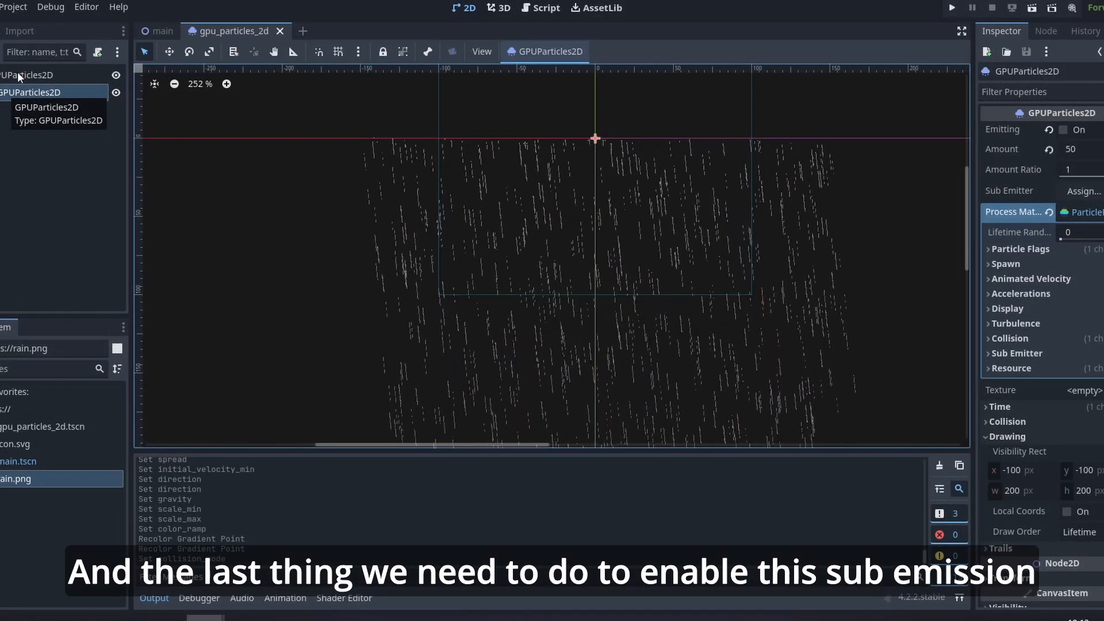
- Assign the child GPUParticles2D as the parent particles' sub emitter and save the particle scene
left_click(2, 77)
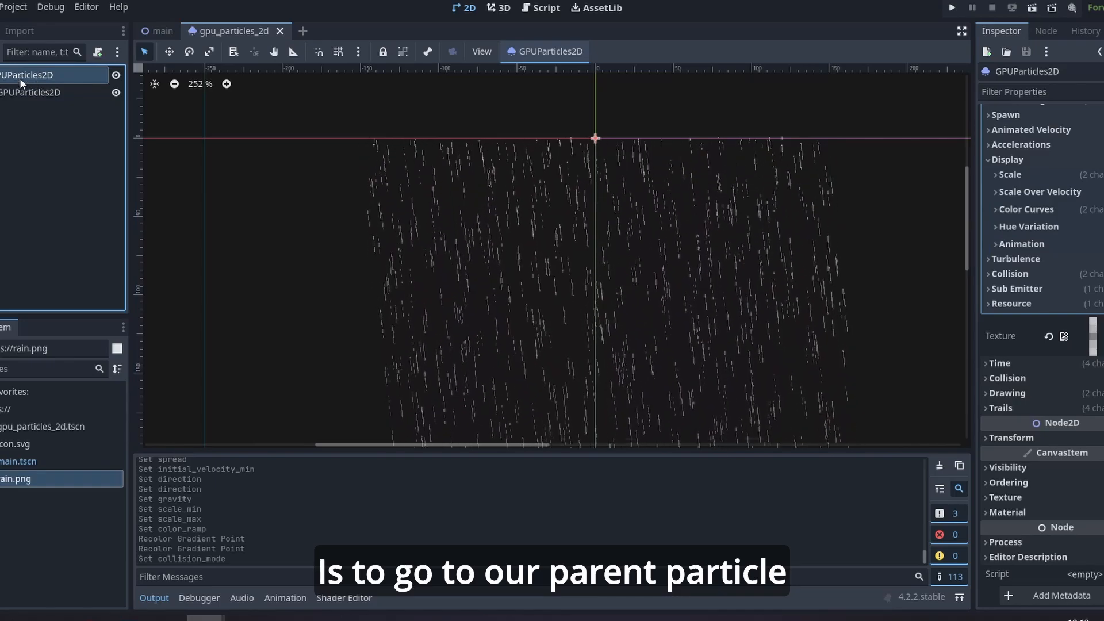
scroll(986, 198, "up", 4)
left_click_drag(34, 92, 590, 191)
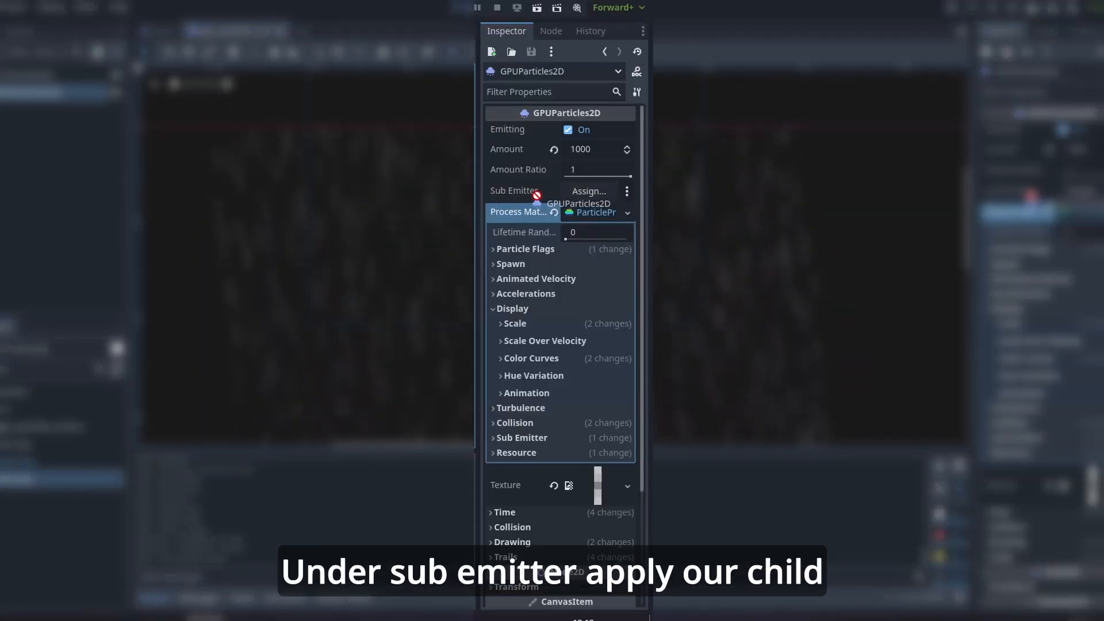
key("ctrl+s")
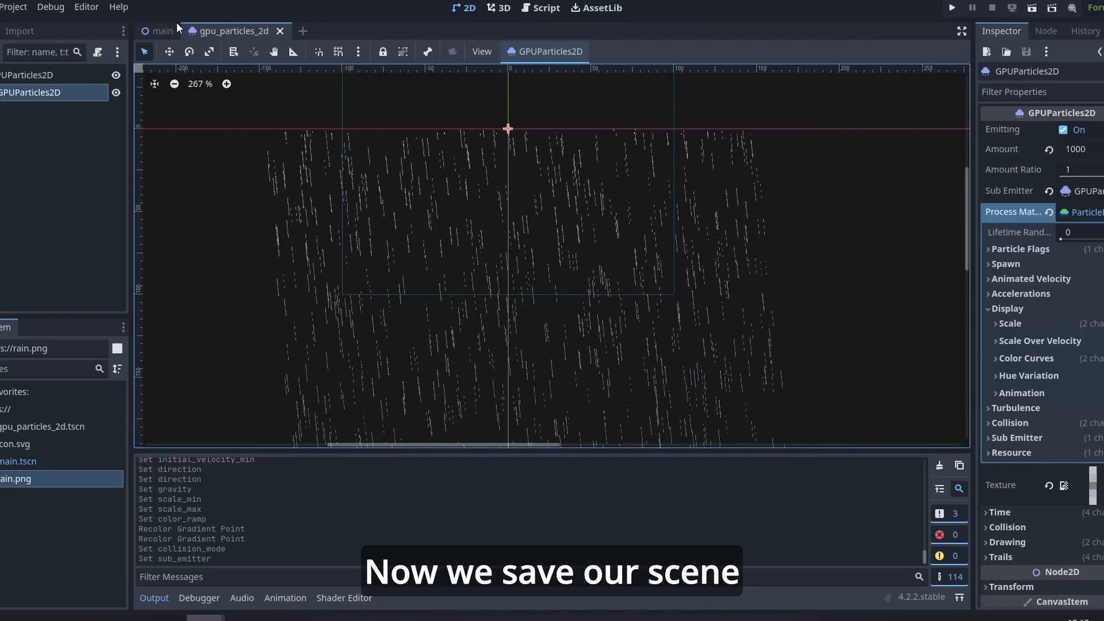
- In the main scene, instance gpu_particles_2d.tscn as a child of Camera2D and set the camera's zoom to 5
left_click(160, 31)
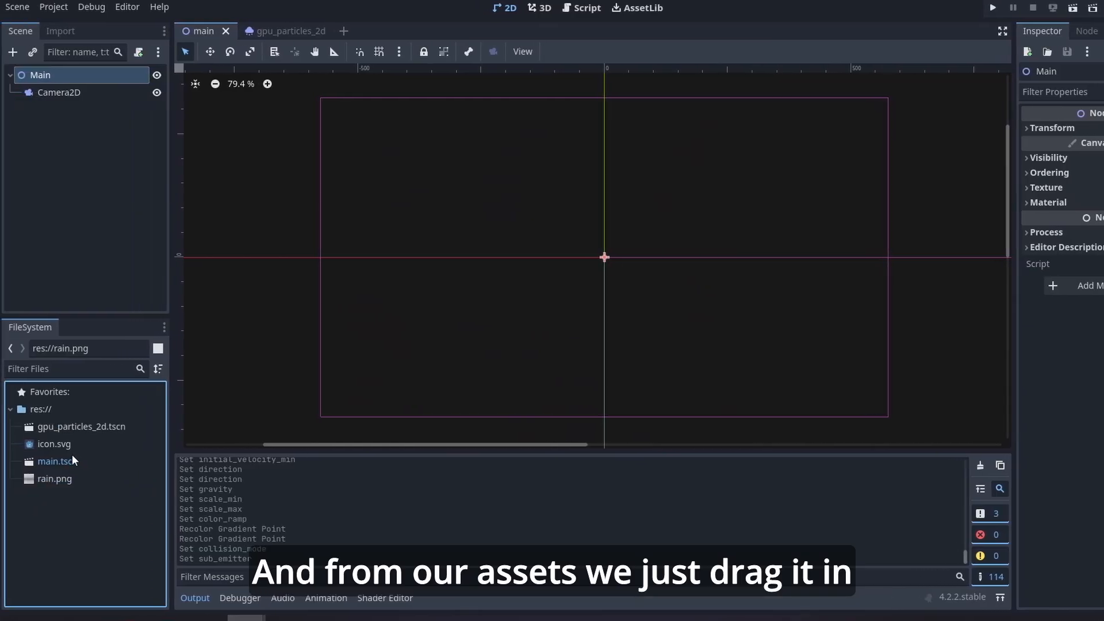
left_click_drag(71, 427, 66, 90)
left_click(67, 91)
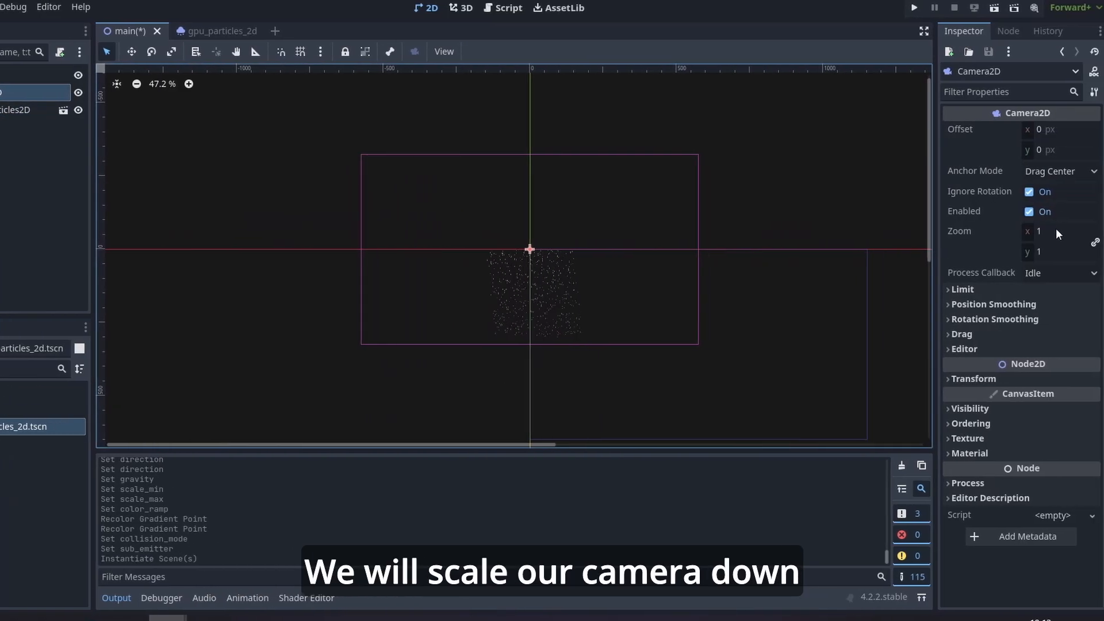
left_click(1055, 230)
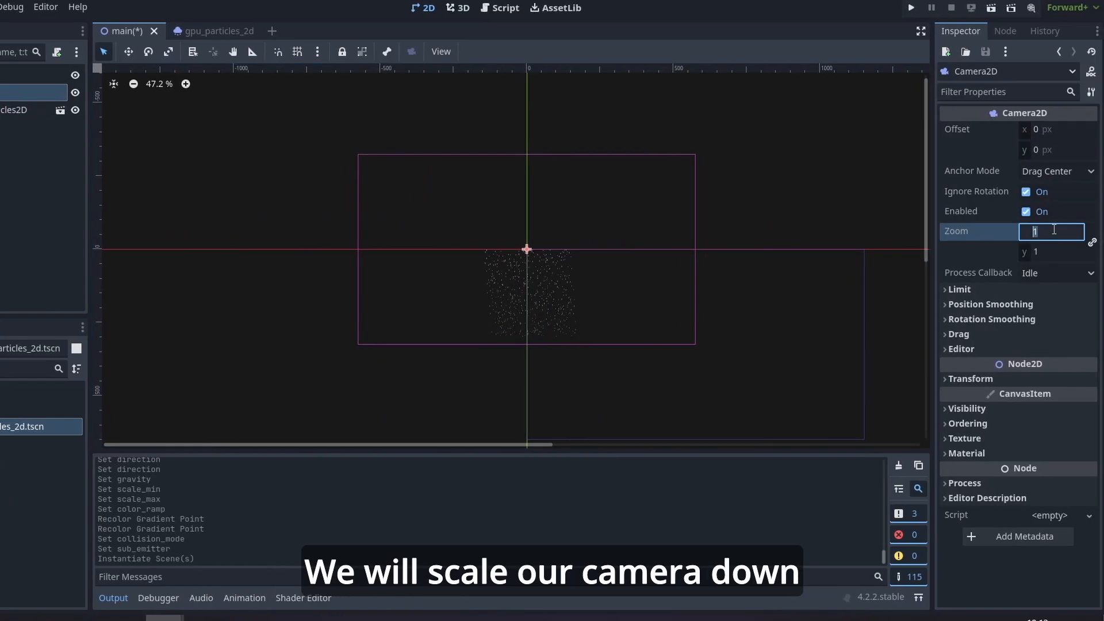
type("5")
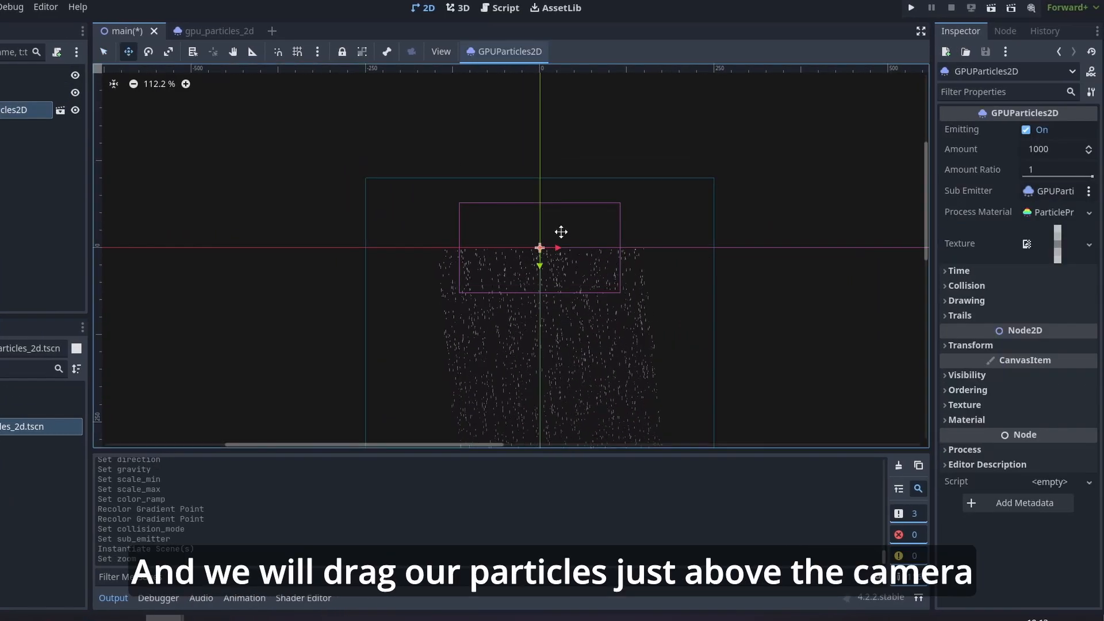
- Move the instanced particles straight up above the camera frame to about (0, -125) and save the main scene
left_click_drag(562, 232, 540, 252)
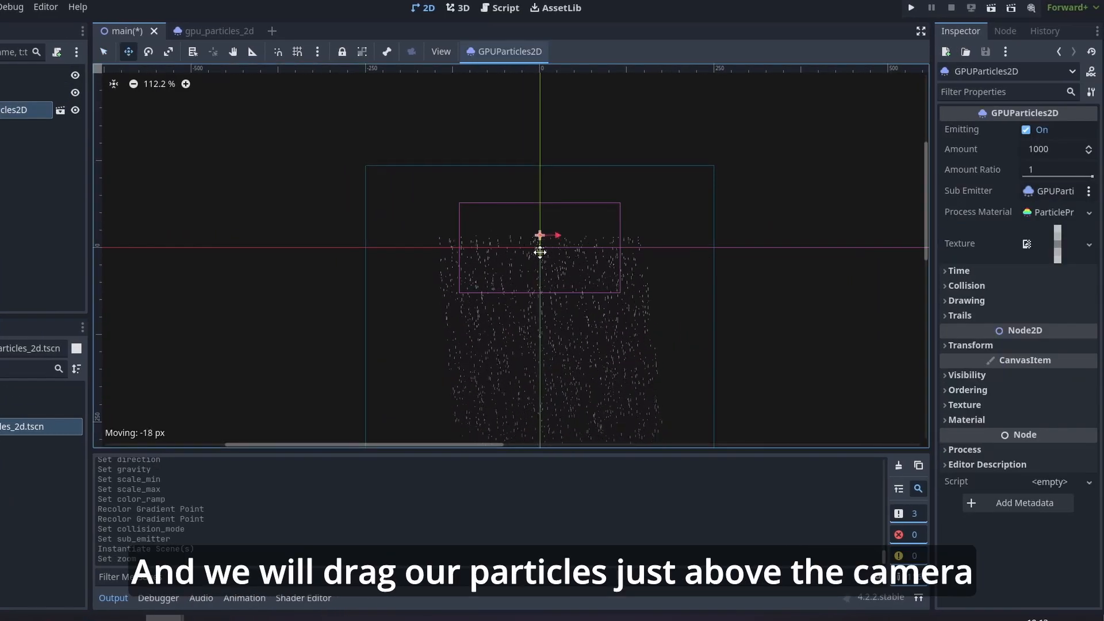
left_click_drag(538, 185, 537, 179)
key("ctrl+s")
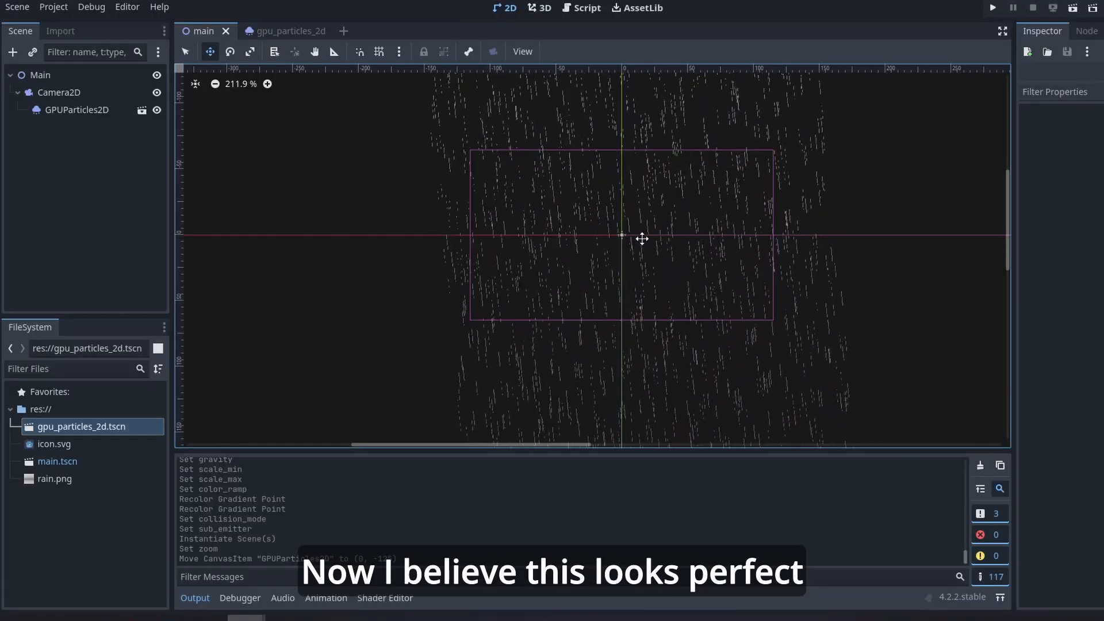
- Add a LightOccluder2D node as a child of the Main node
scroll(819, 299, "down", 7)
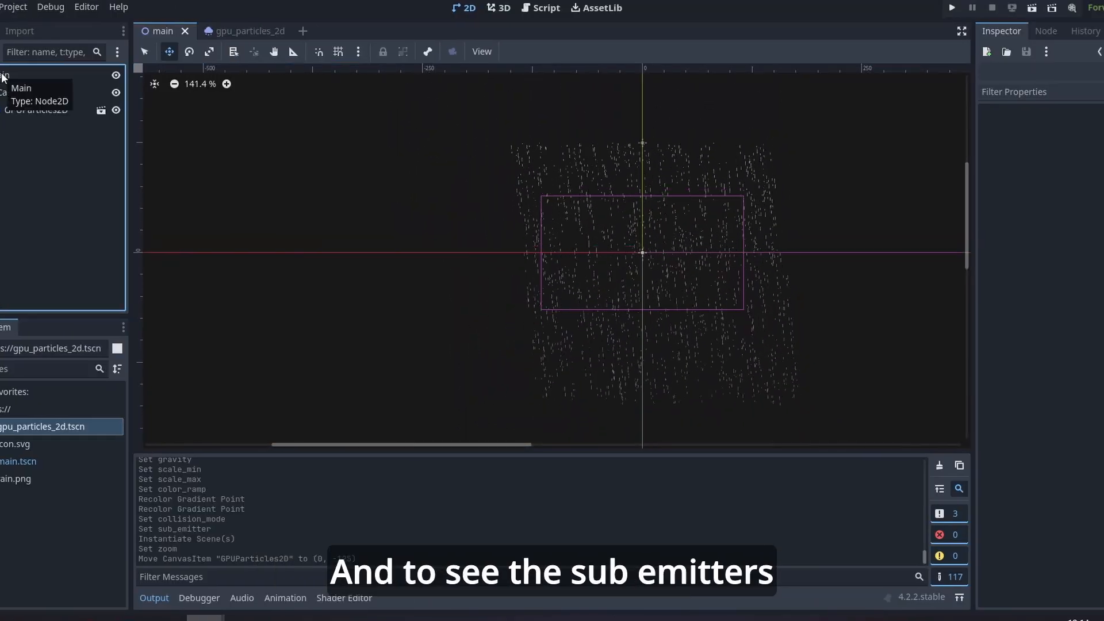
left_click(3, 76)
right_click(3, 76)
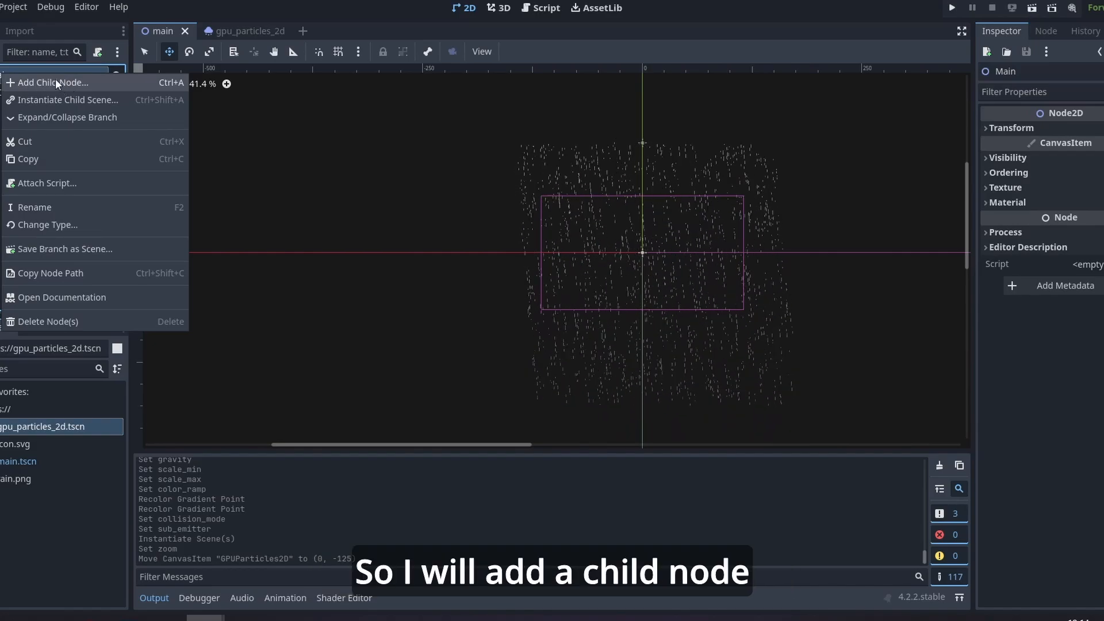
left_click(56, 84)
type("occ")
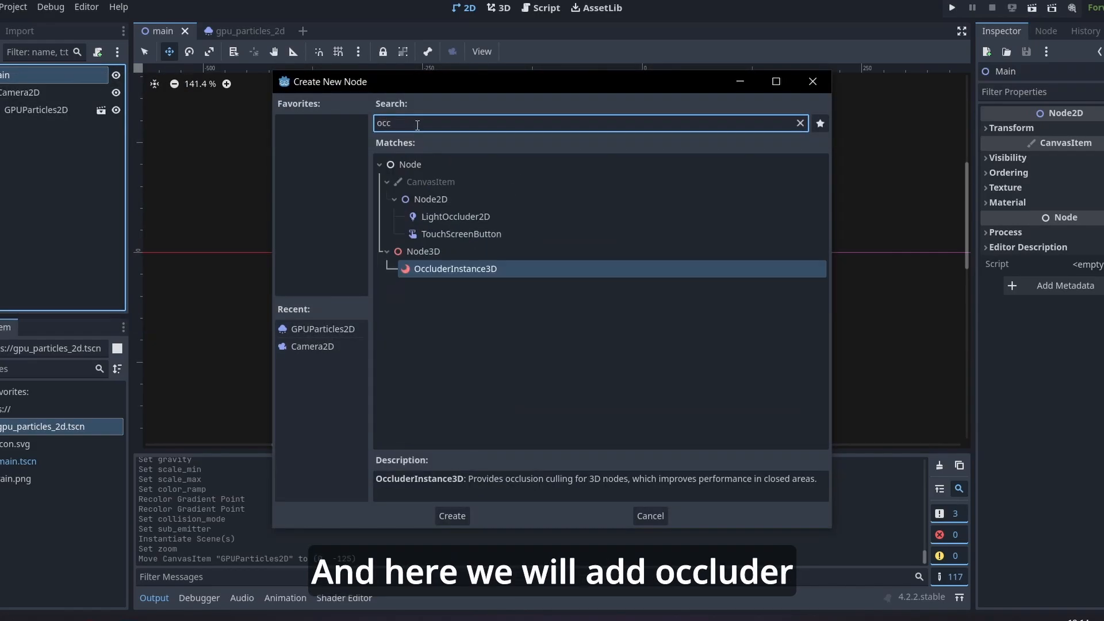
double_click(455, 216)
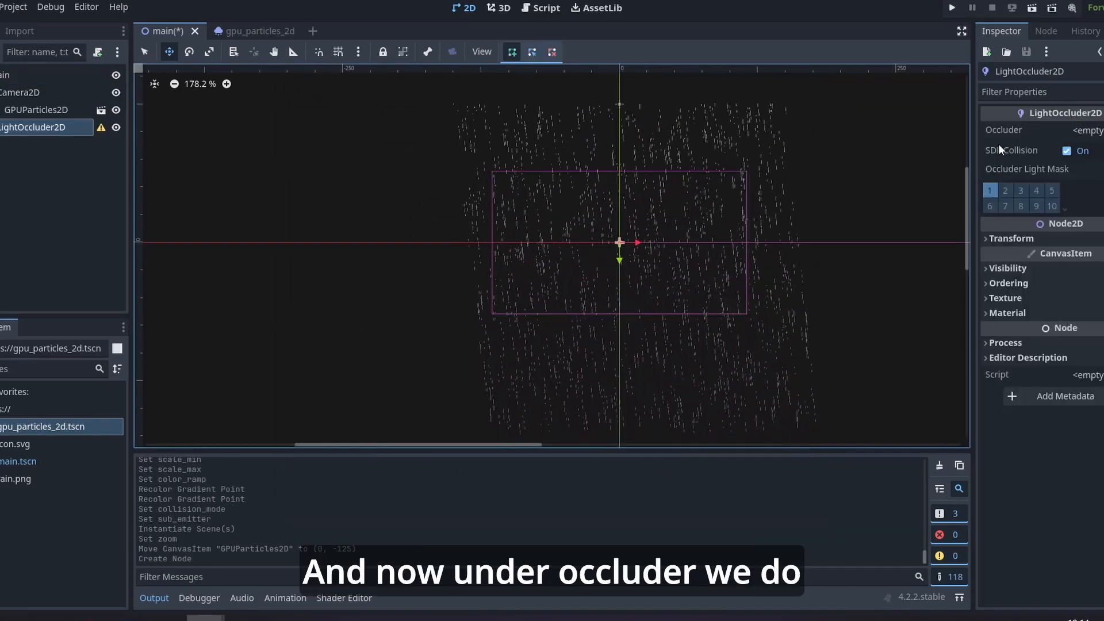
- Assign a new OccluderPolygon2D to the light occluder and set its polygon array size to 4
left_click(1096, 131)
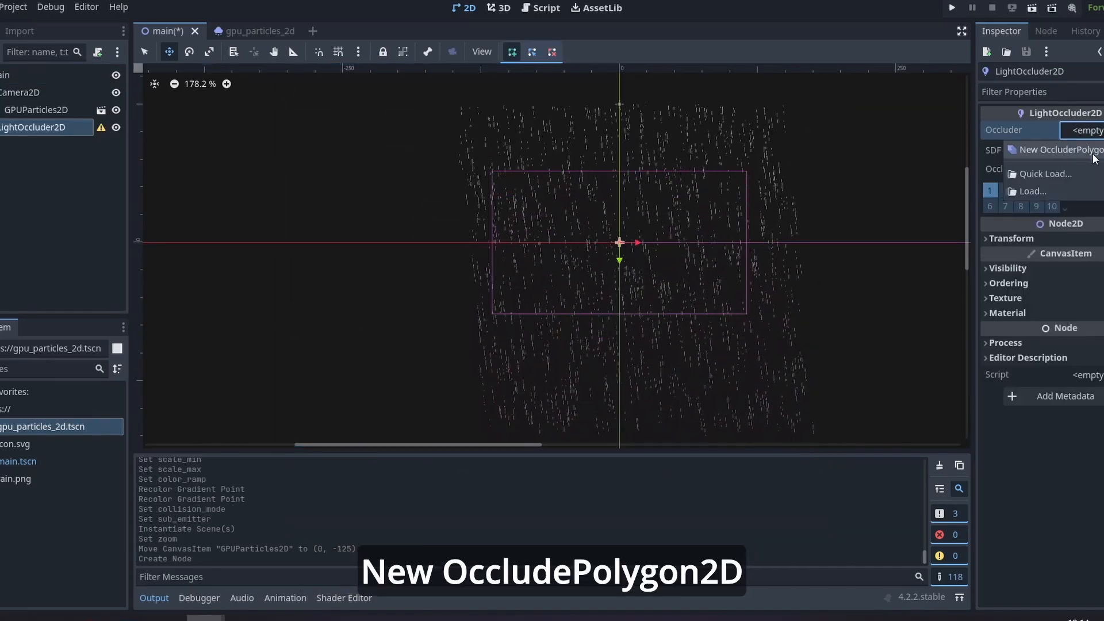
left_click(1087, 150)
left_click(1082, 194)
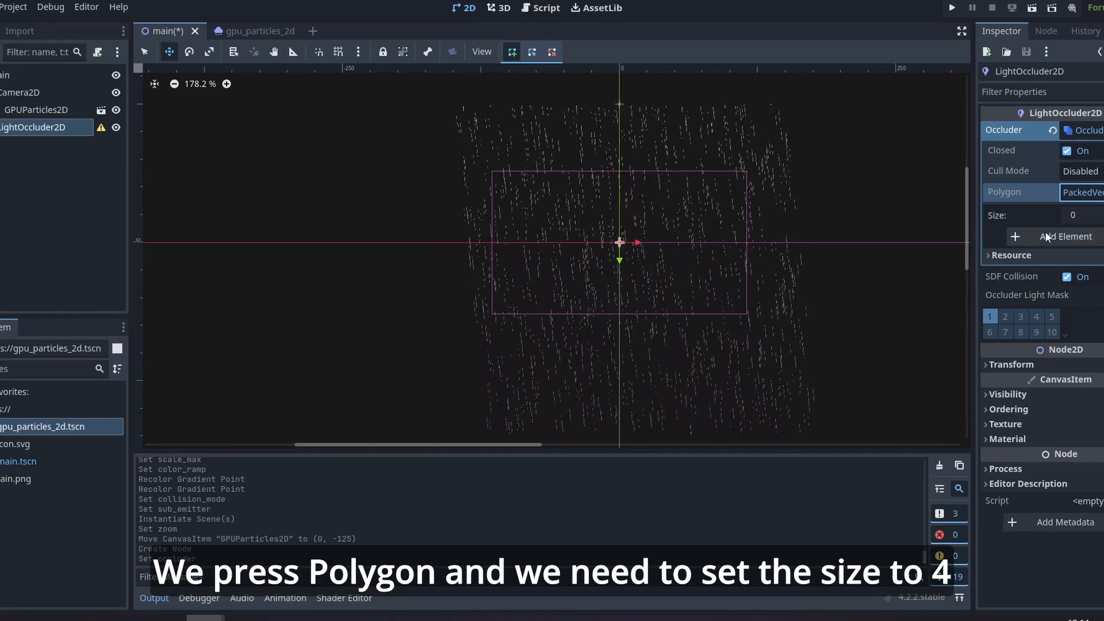
left_click(1045, 233)
type("4")
key("Return")
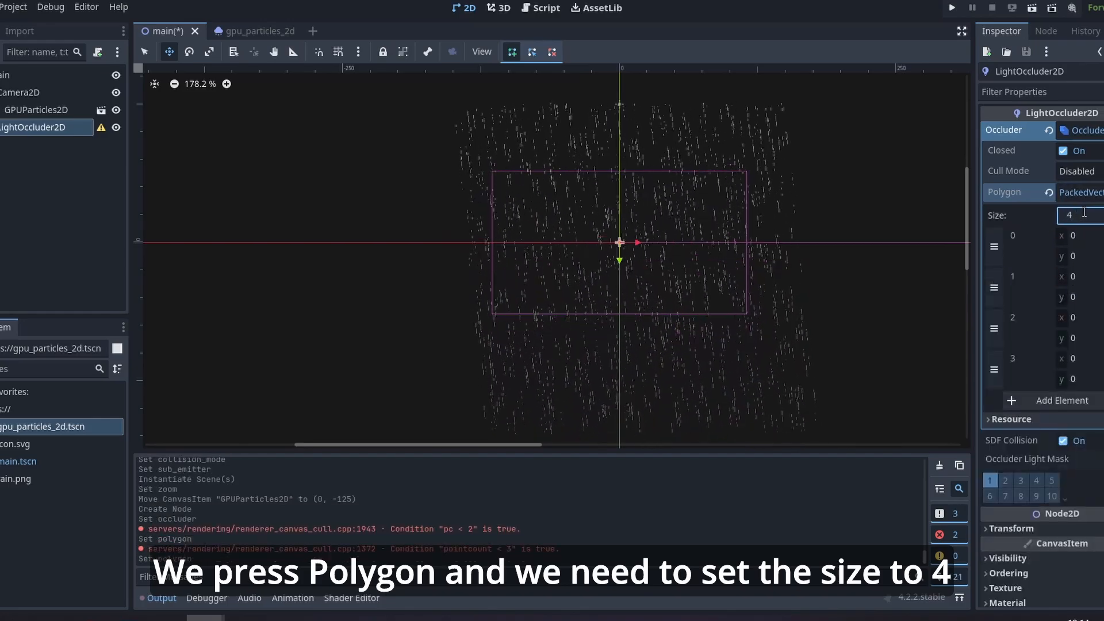
- Draw a closed occluder strip about 248 px wide and 33 px tall across the lower camera frame, deleting the extra point at the origin
key("q")
scroll(633, 245, "up", 3)
left_click_drag(621, 245, 385, 322)
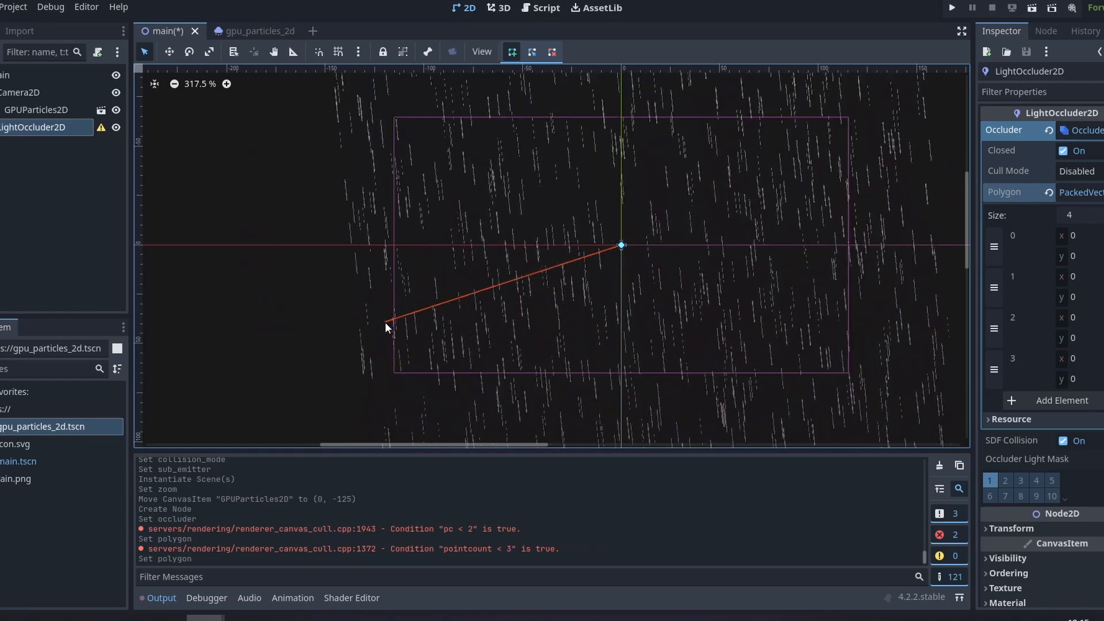
left_click_drag(621, 245, 386, 385)
left_click(385, 386)
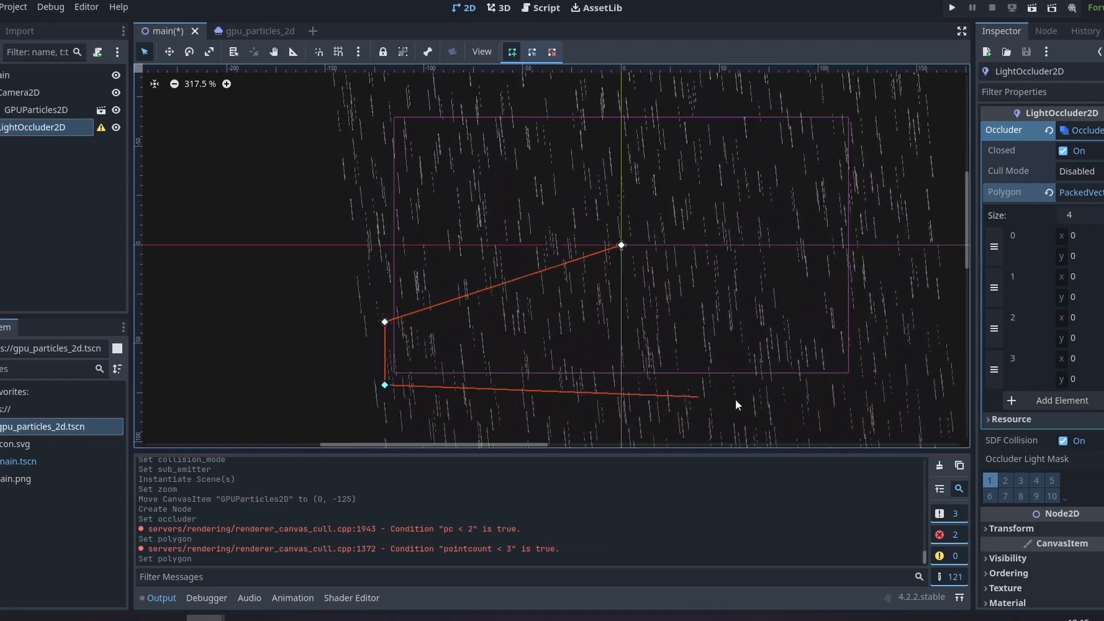
left_click(874, 386)
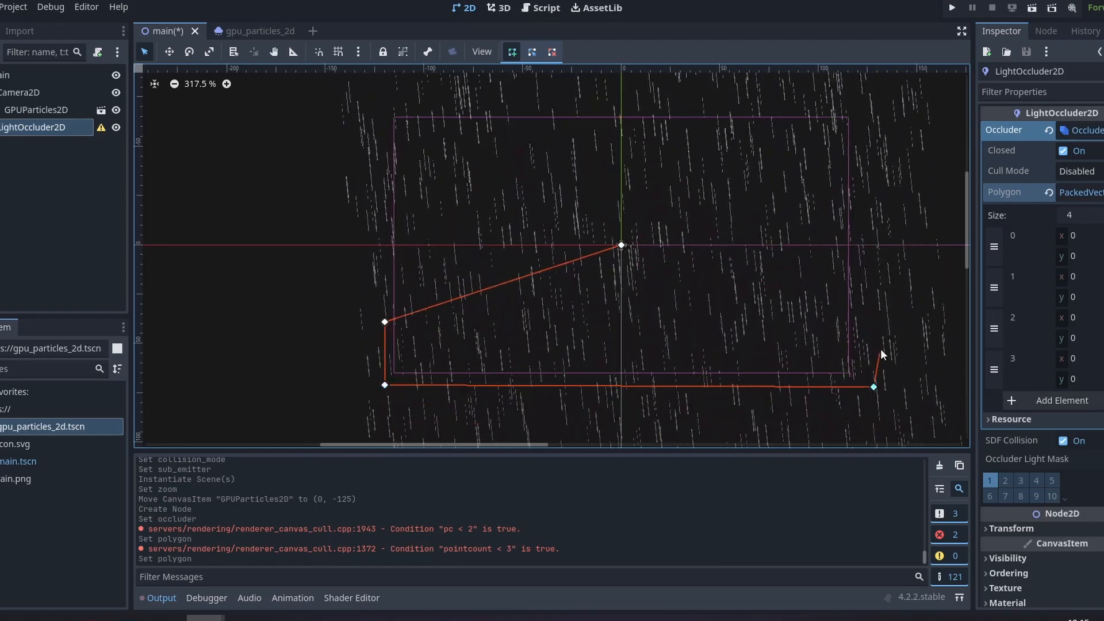
left_click(874, 320)
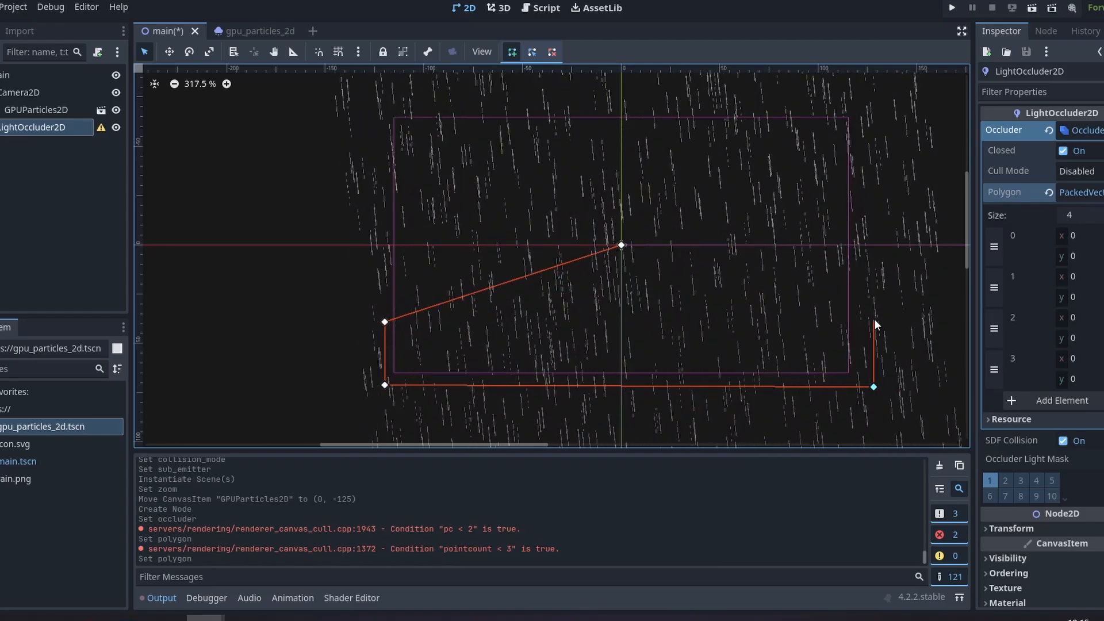
left_click(622, 246)
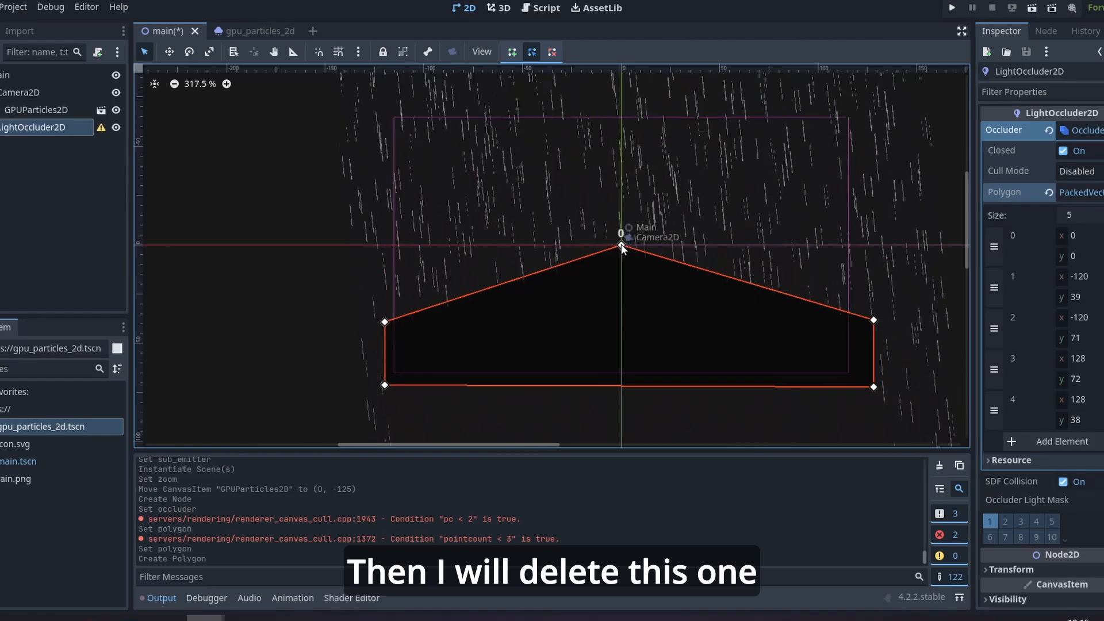
right_click(622, 245)
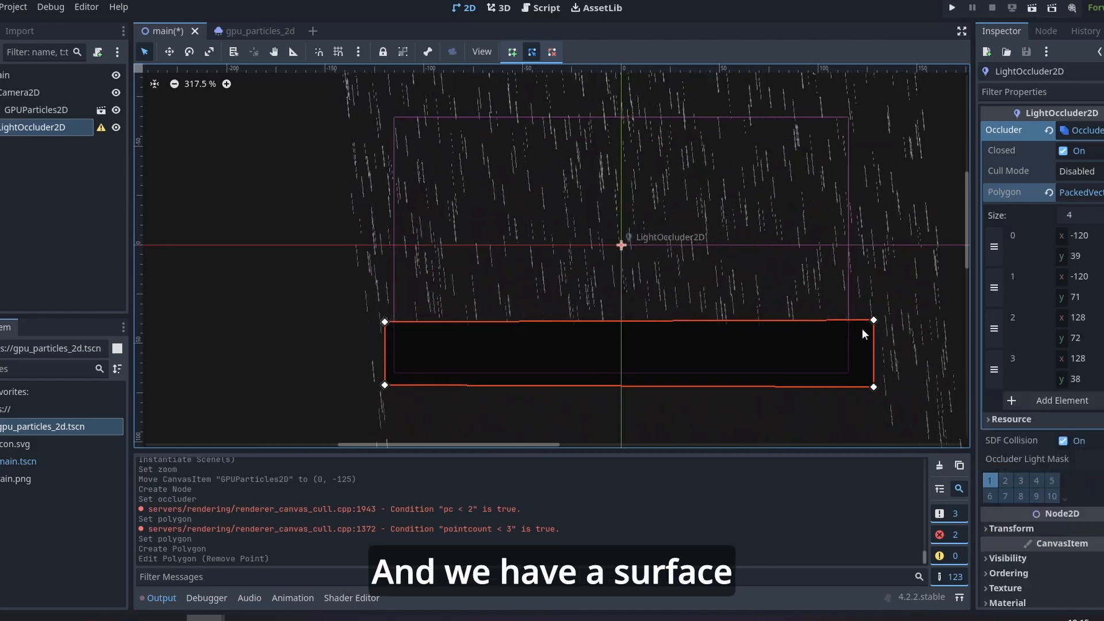